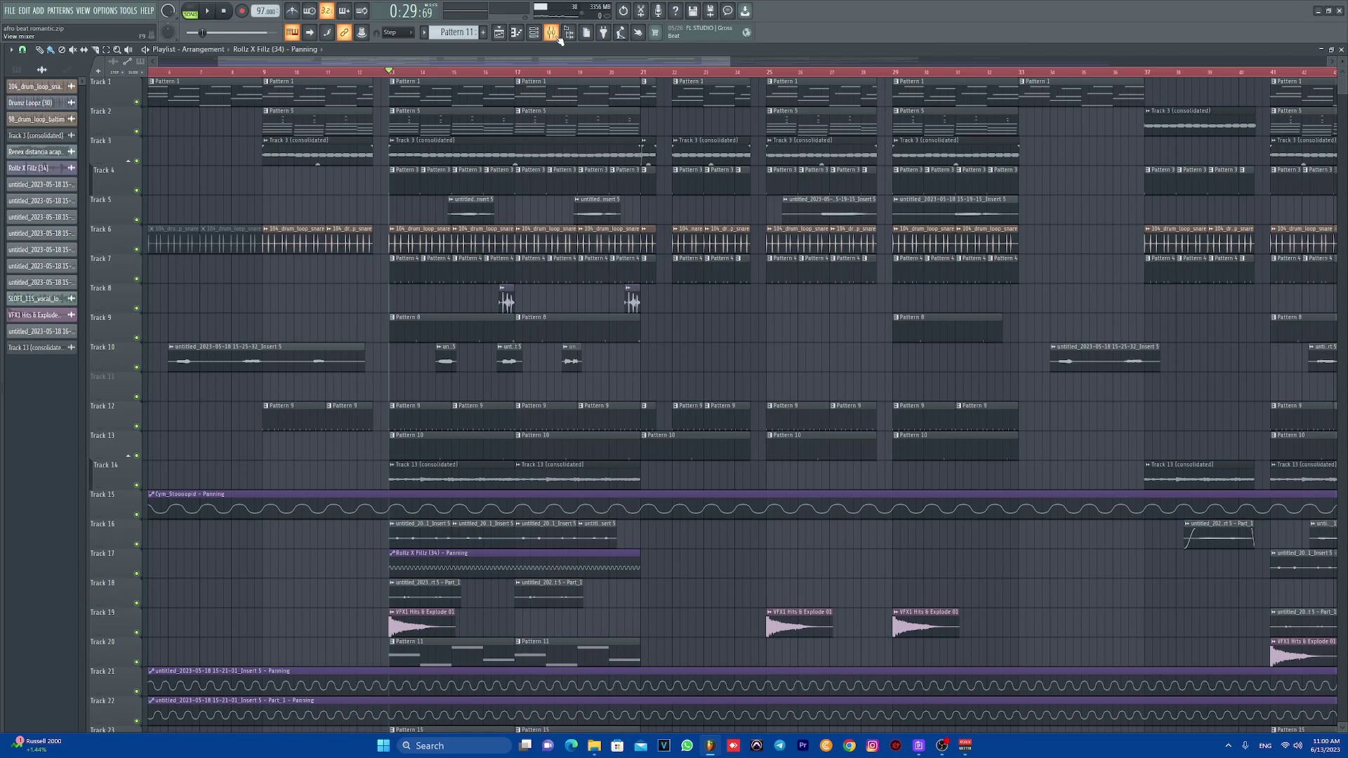
Step: Open the mixer, select the Bus Drums track and examine its first NLS Buss Stereo plugin
click(552, 32)
drag(541, 180, 426, 219)
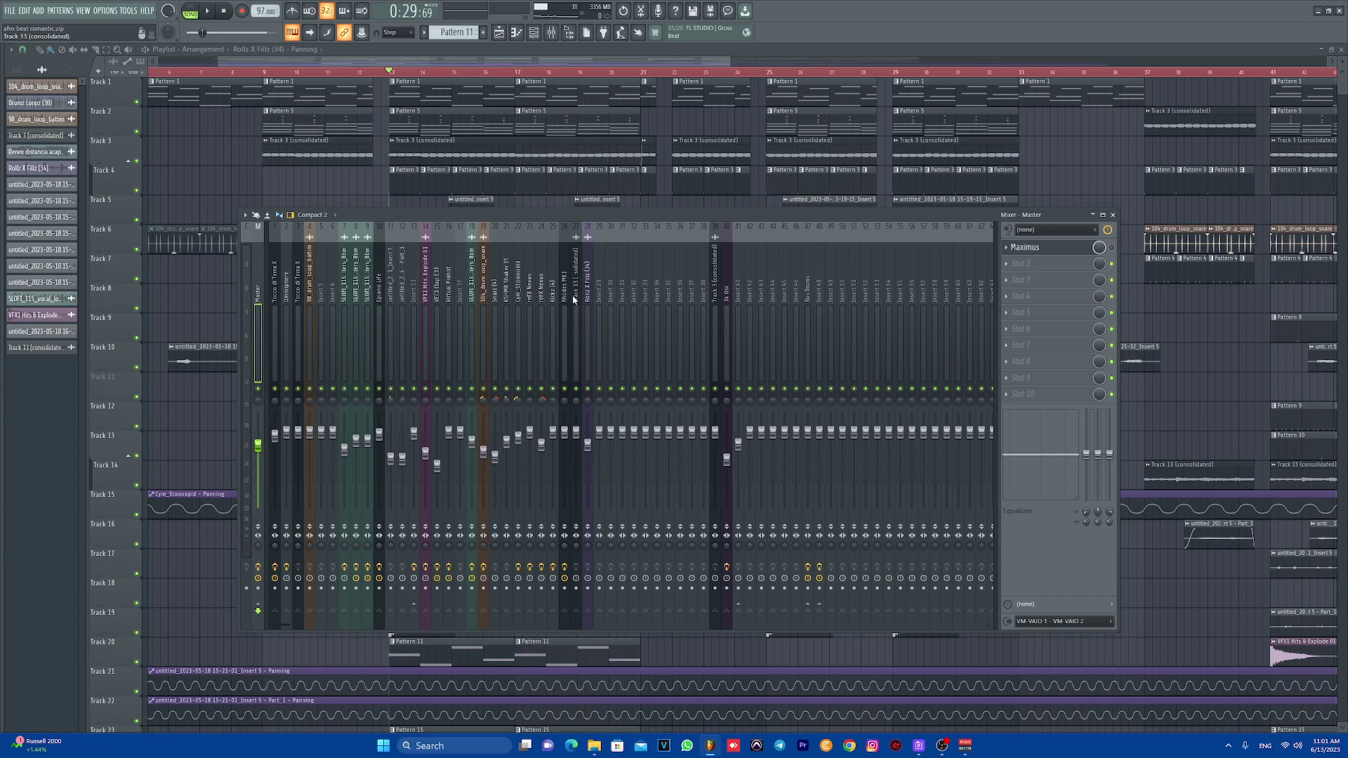
click(806, 294)
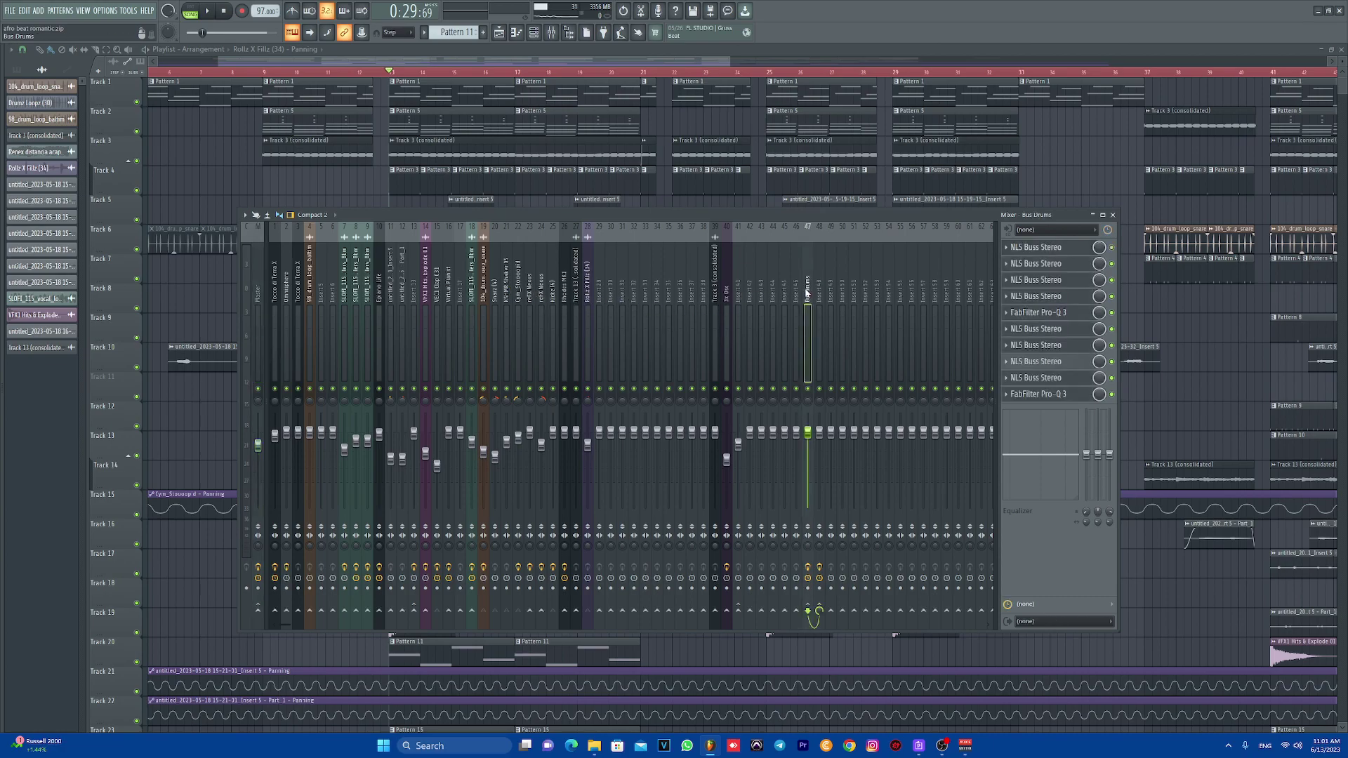
click(1036, 247)
drag(299, 108, 763, 268)
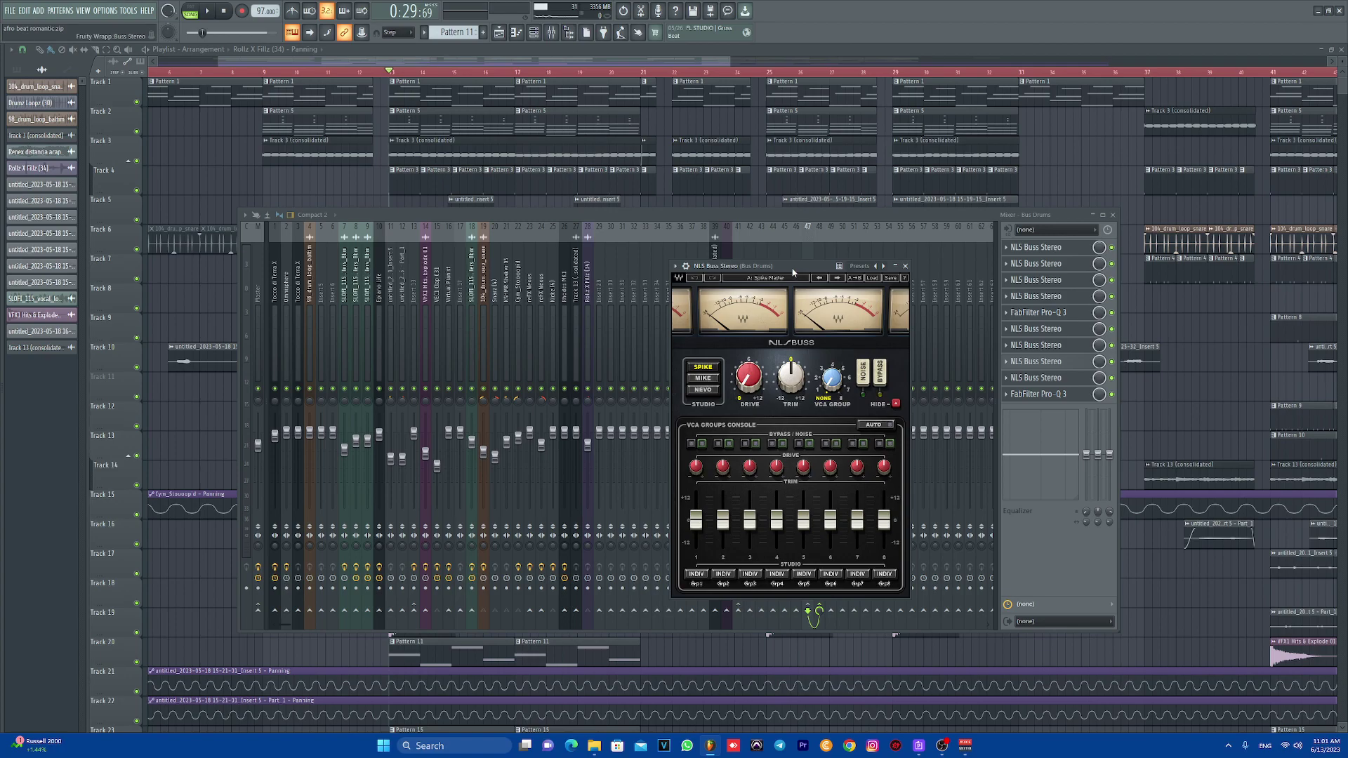
drag(793, 272, 772, 275)
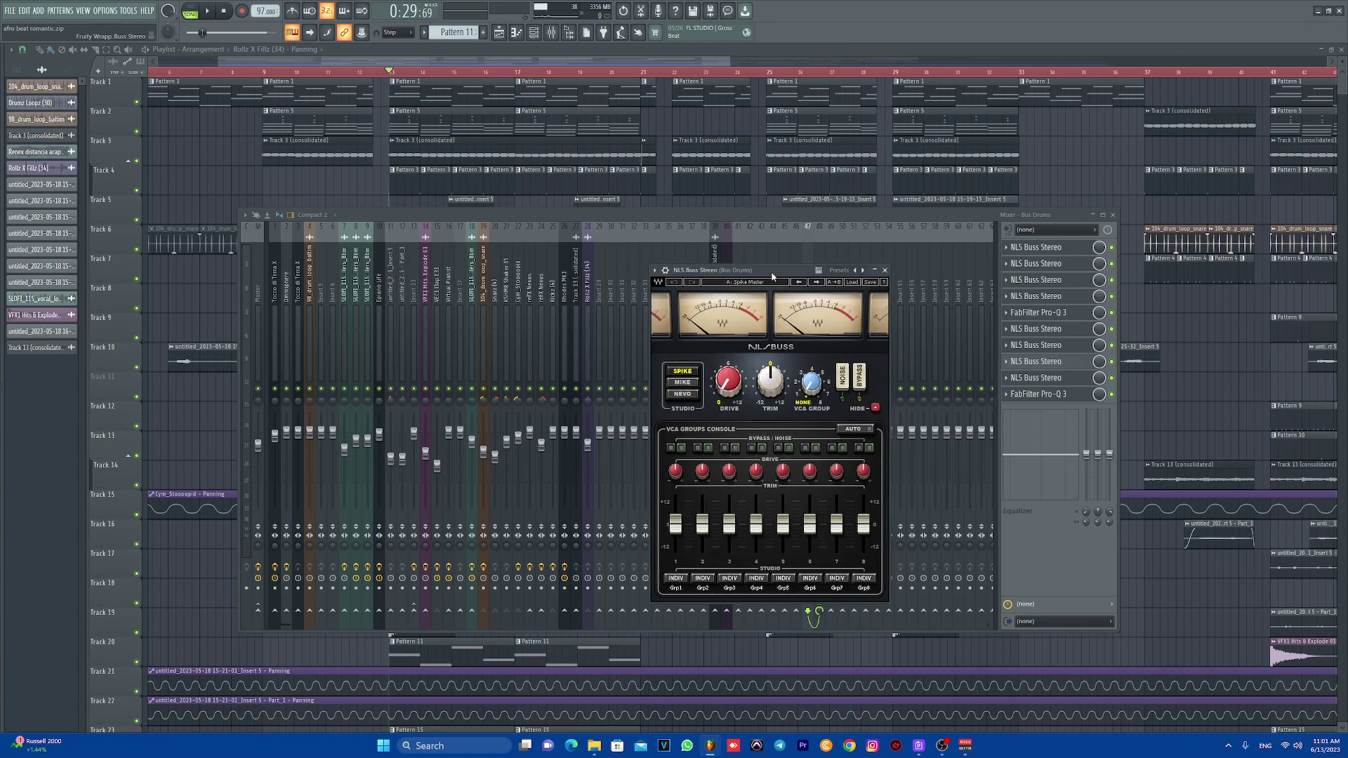
Step: Check the settings of the Bus Drums effects in slots 2 to 6, covering the NLS Buss Stereo instances and FabFilter Pro-Q 3
click(1033, 265)
click(1033, 266)
click(1033, 265)
click(1030, 281)
click(1030, 281)
click(1026, 296)
click(1026, 296)
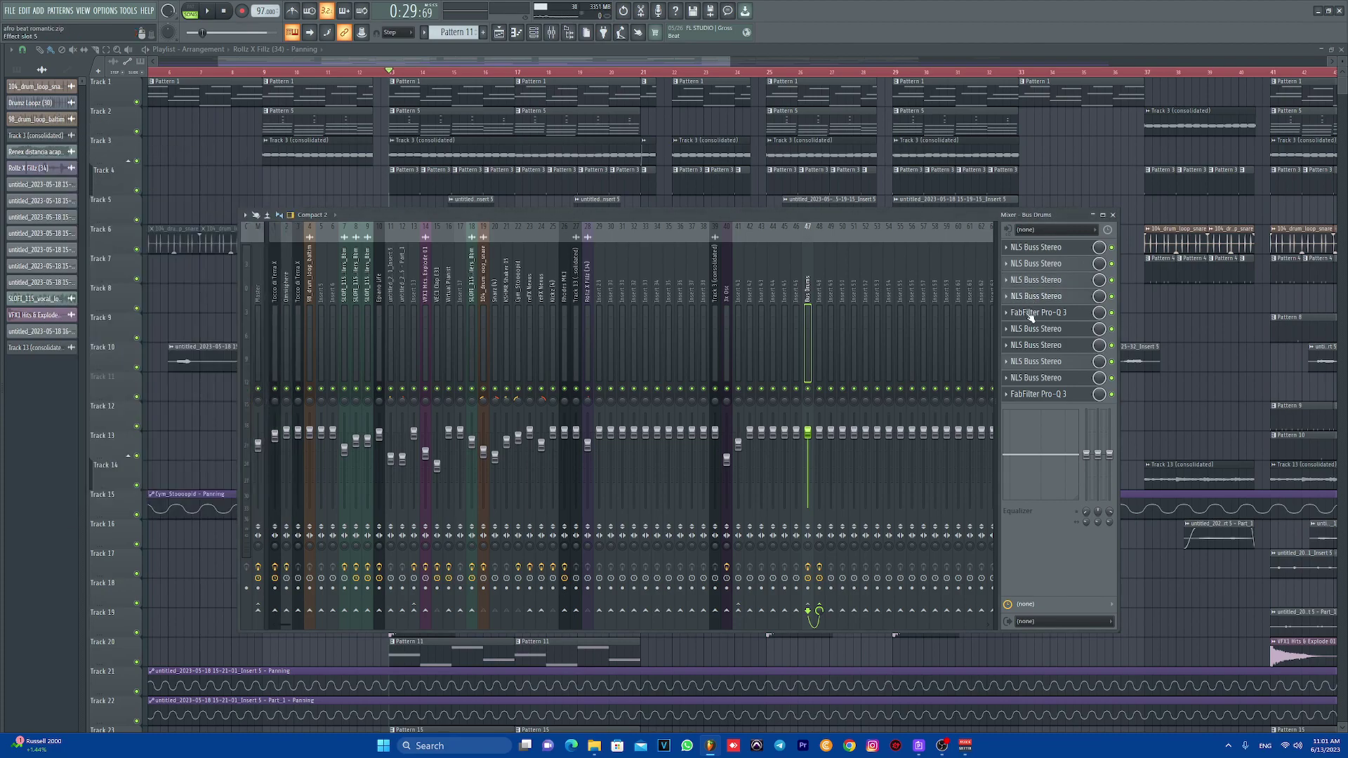
click(1029, 313)
click(1030, 314)
click(1029, 314)
click(1030, 314)
click(1027, 330)
click(1027, 329)
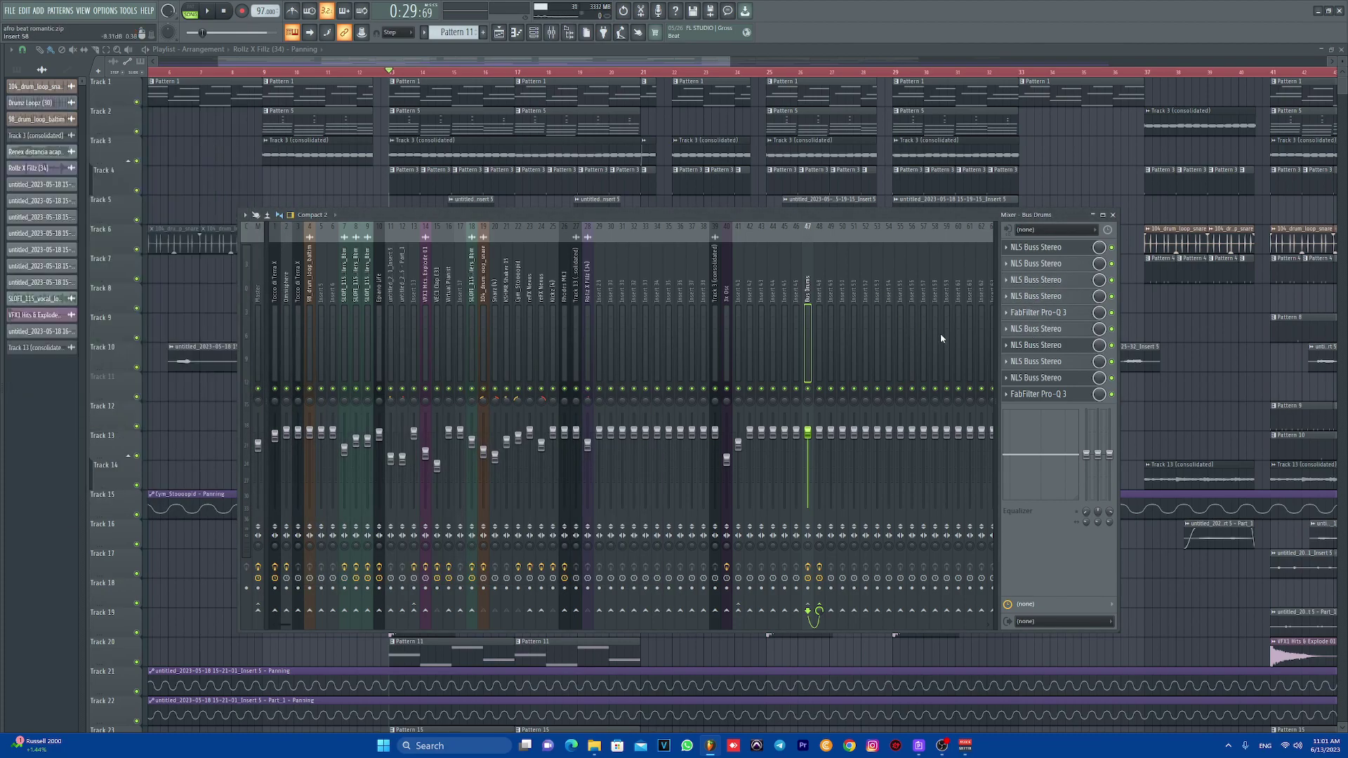
Step: View the Insert 48 effect chain, then examine the FabFilter Pro-Q 3 curve in slot 5 of Bus Drums
click(818, 299)
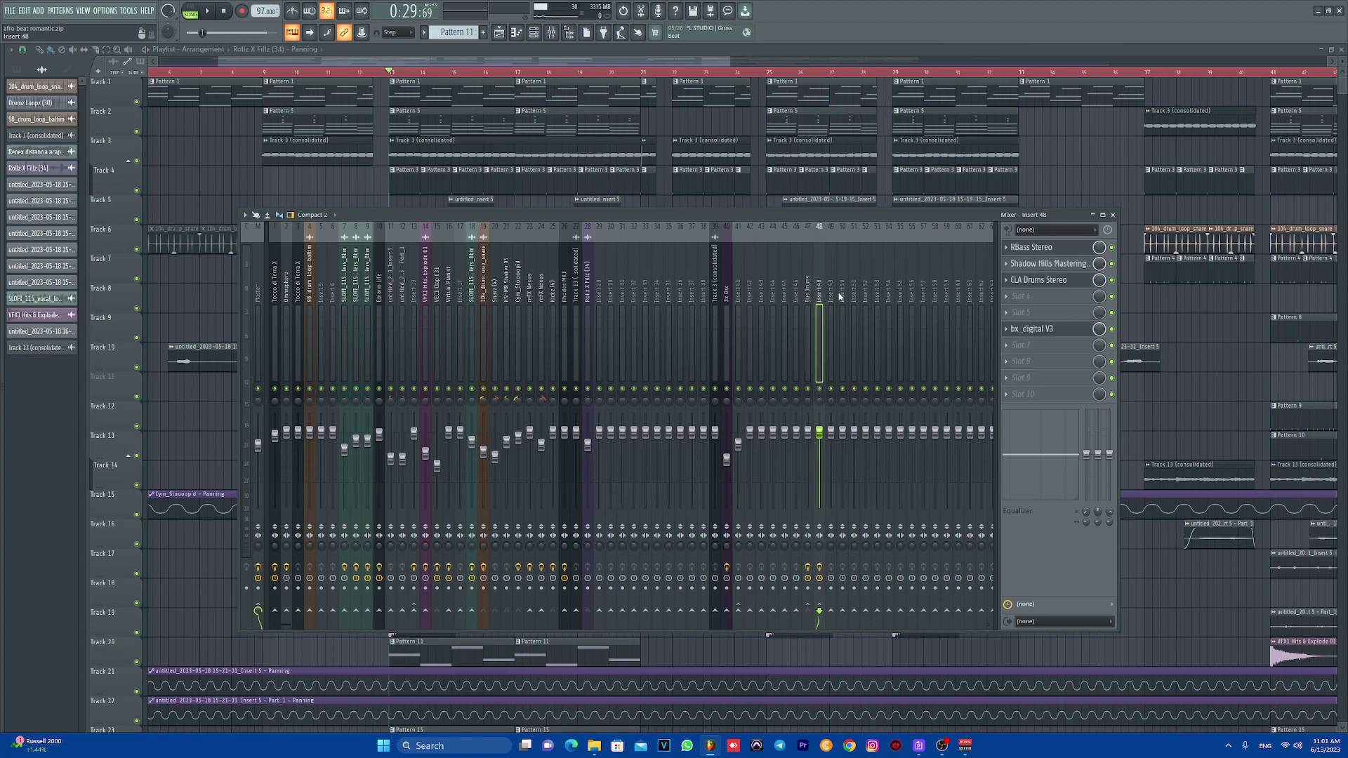
click(808, 298)
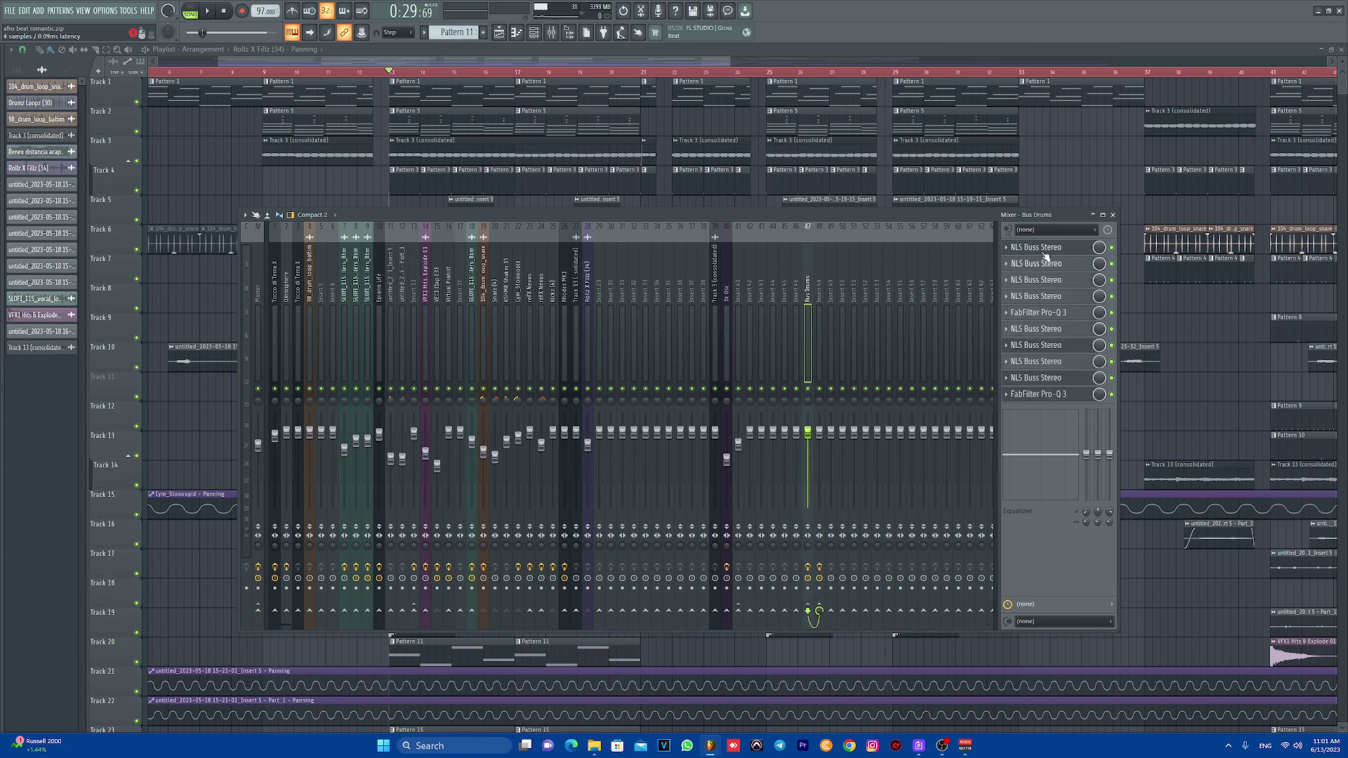
click(1056, 313)
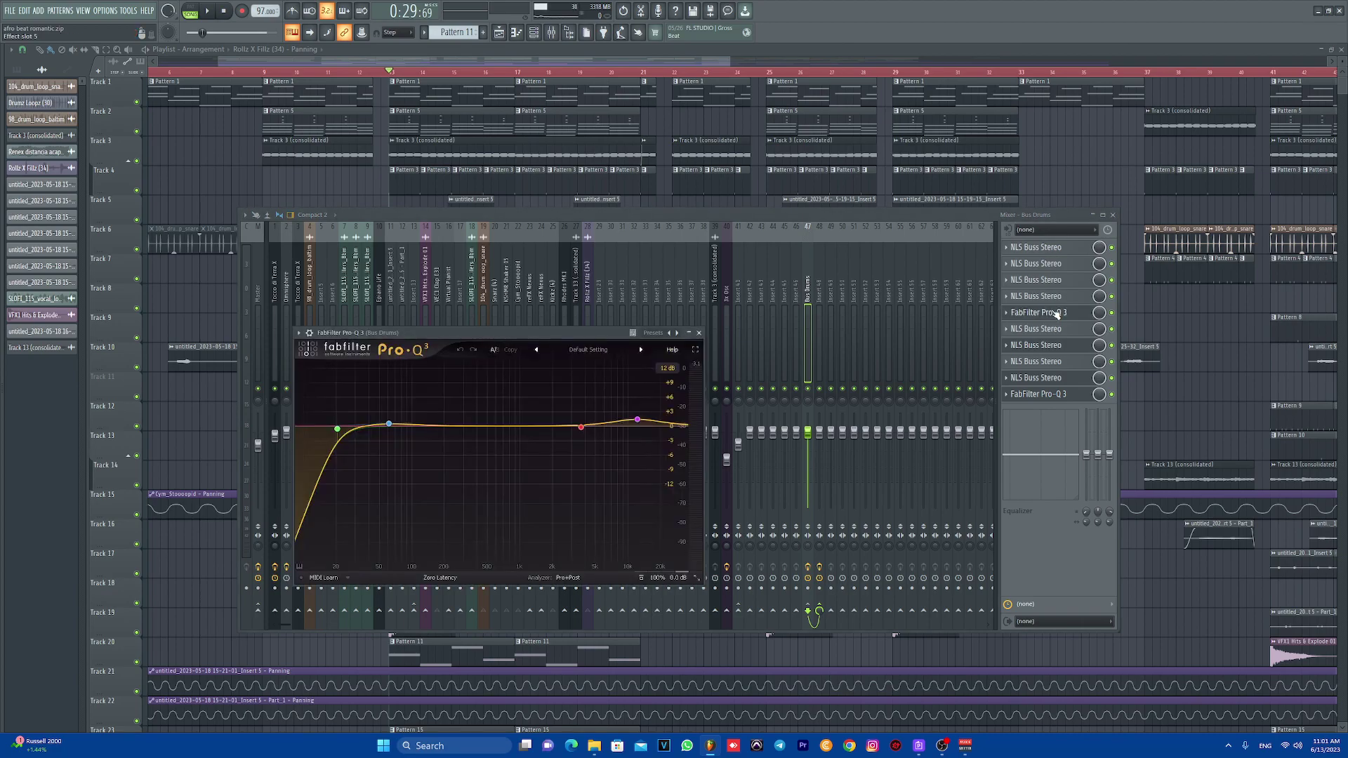
click(1056, 313)
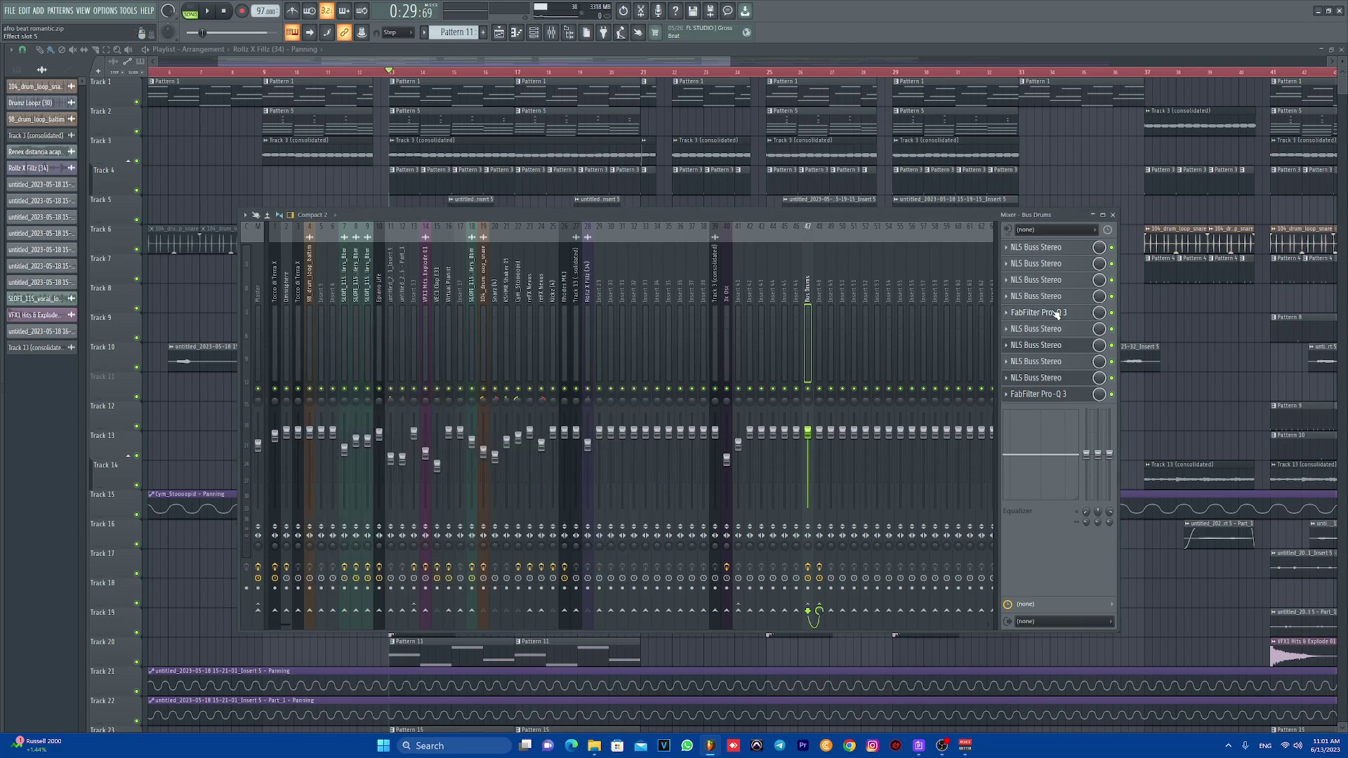
Step: Select Insert 48 and examine its RBass Stereo settings
click(815, 296)
click(1027, 249)
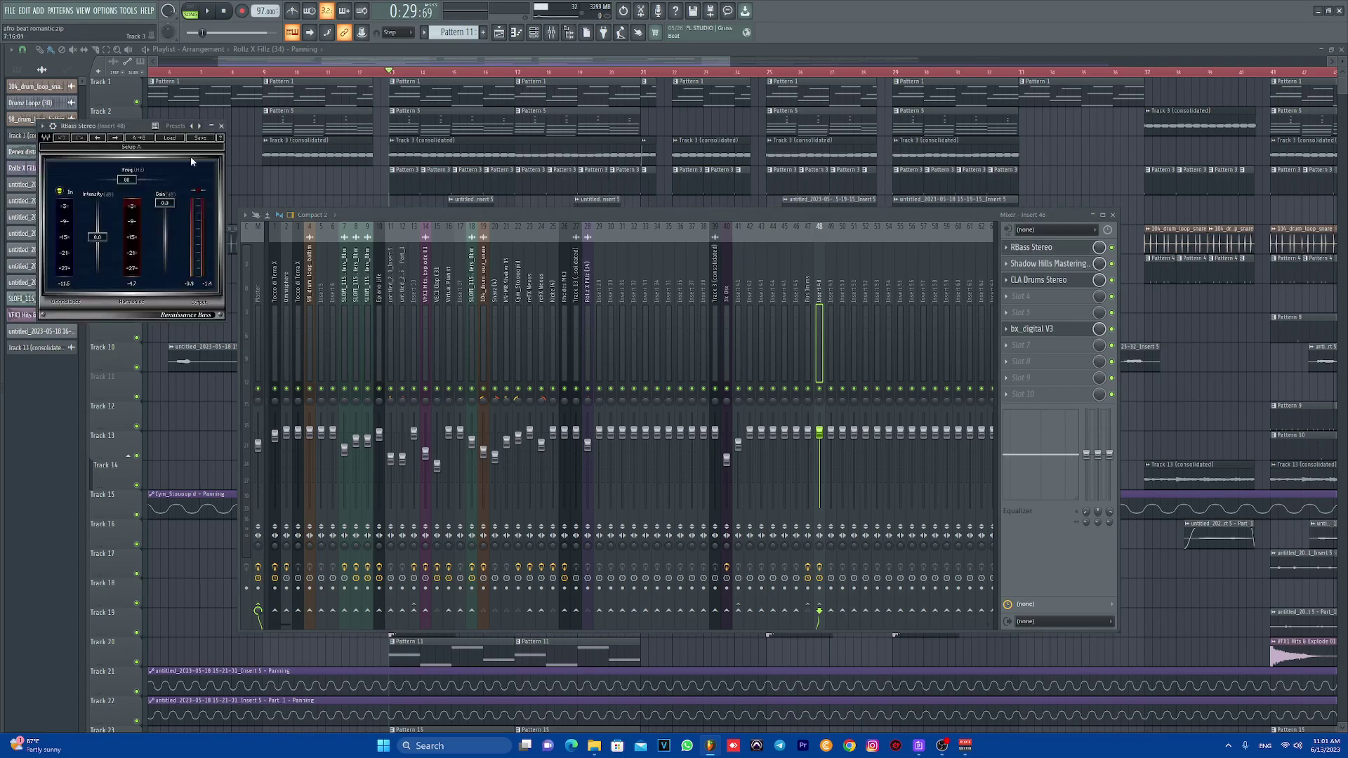
drag(110, 125, 667, 344)
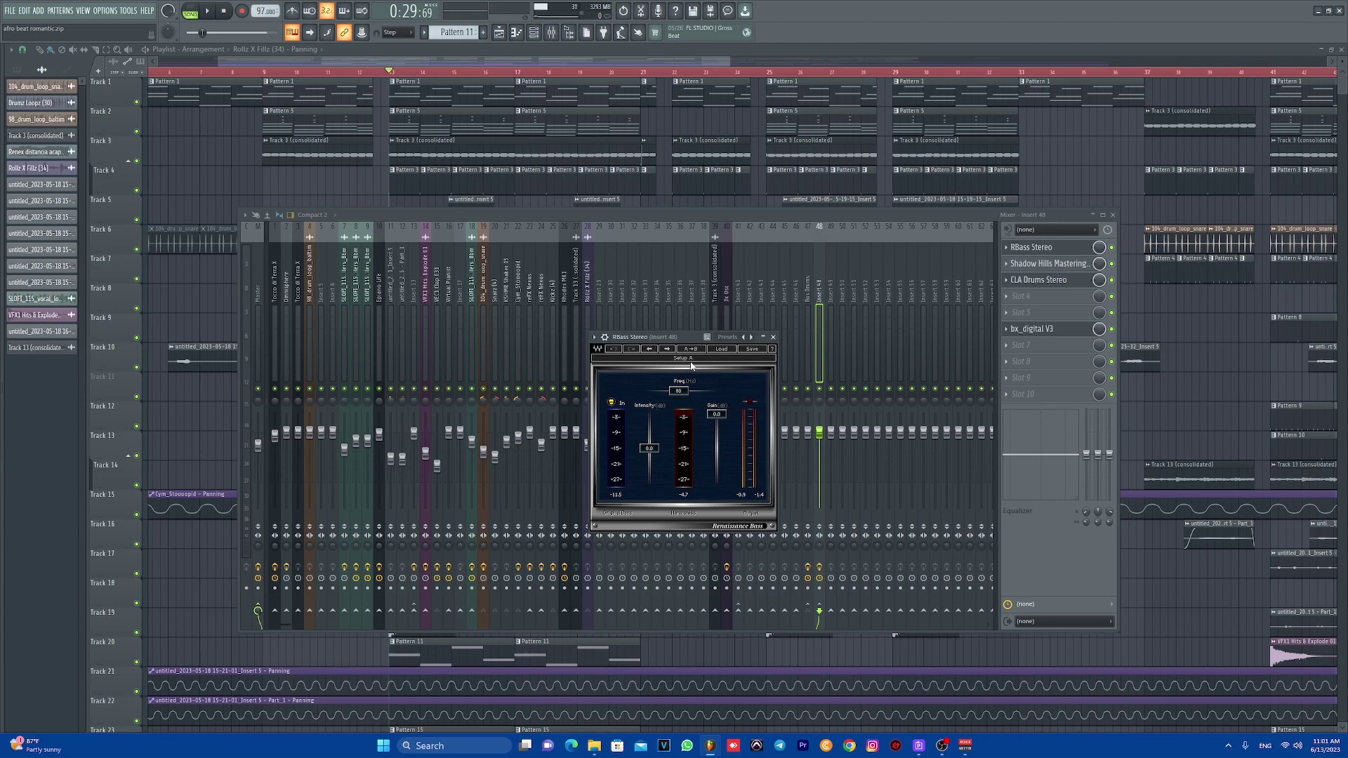
Step: Play the song through Insert 48's effects, reset the Master track's volume fader to its default, and stop playback
click(209, 12)
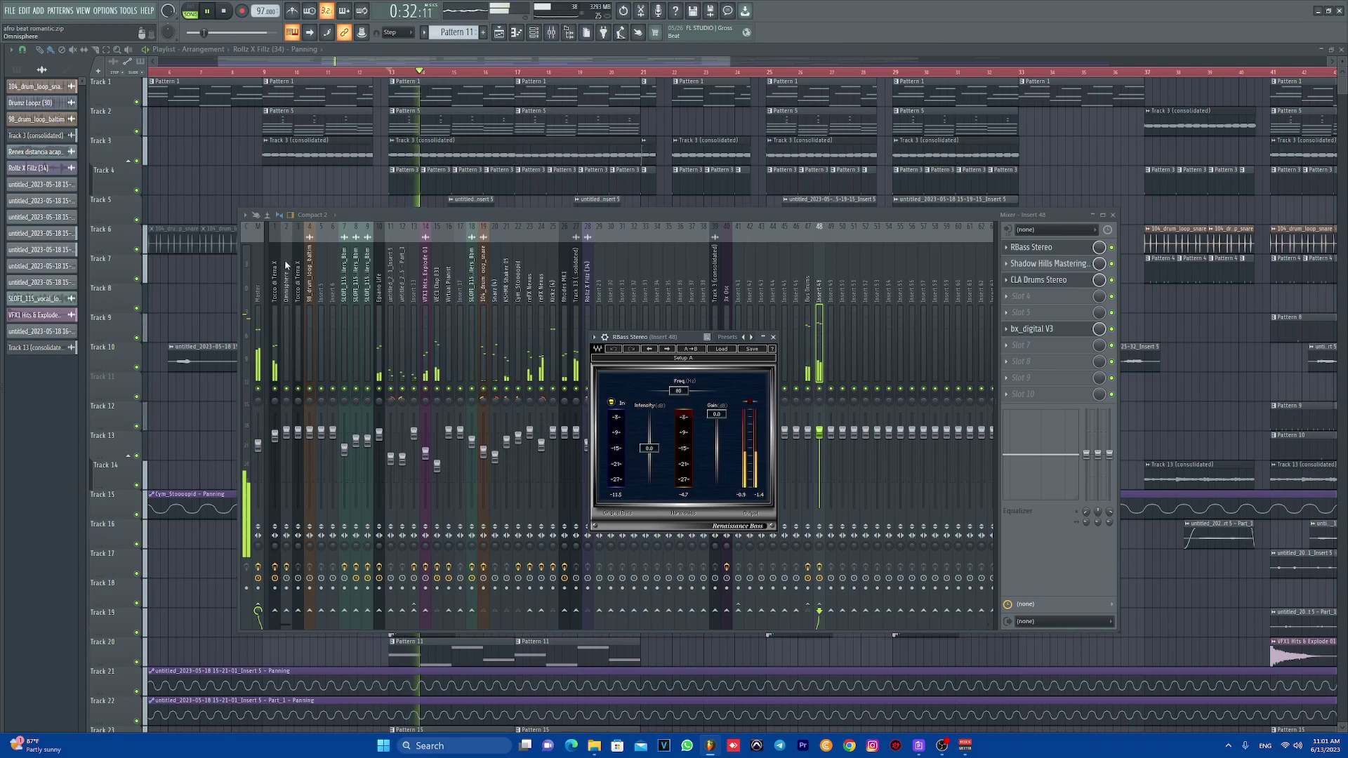
right_click(258, 447)
click(274, 454)
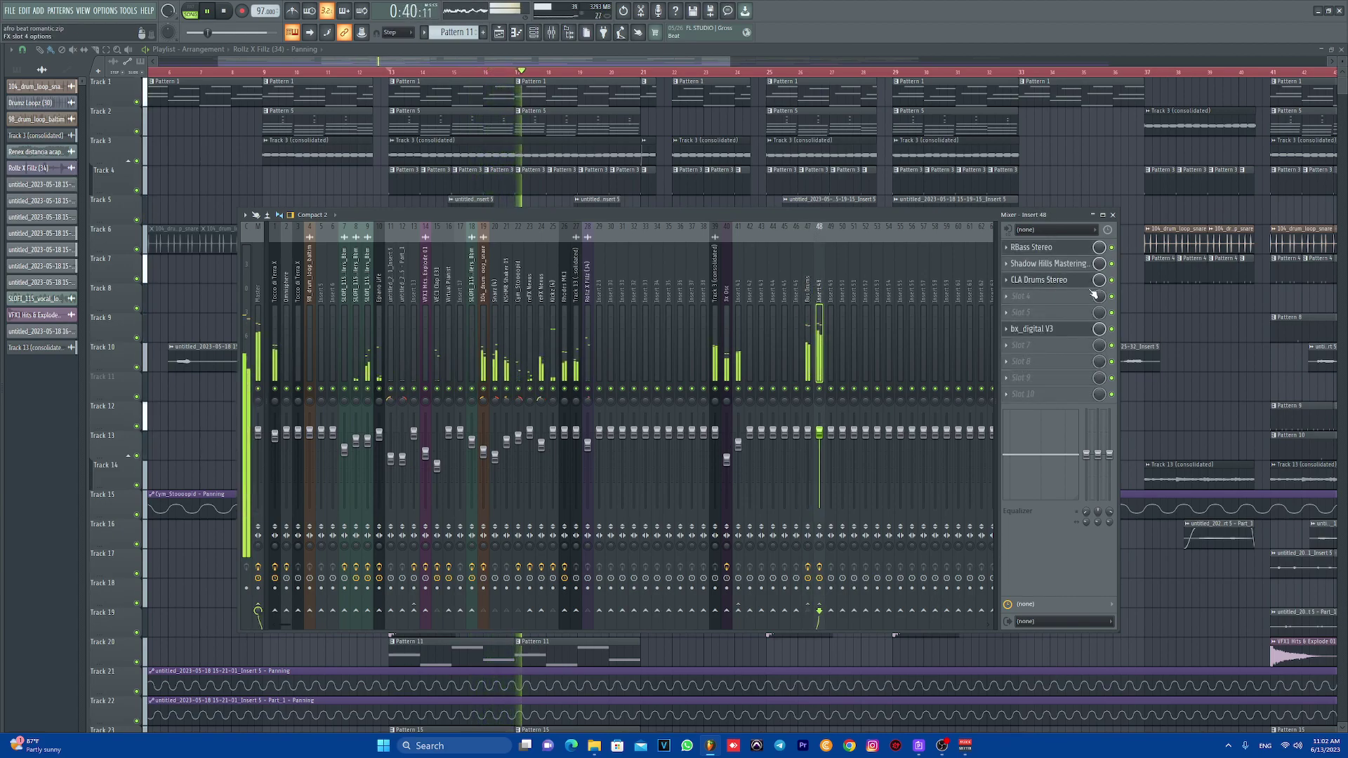
key(space)
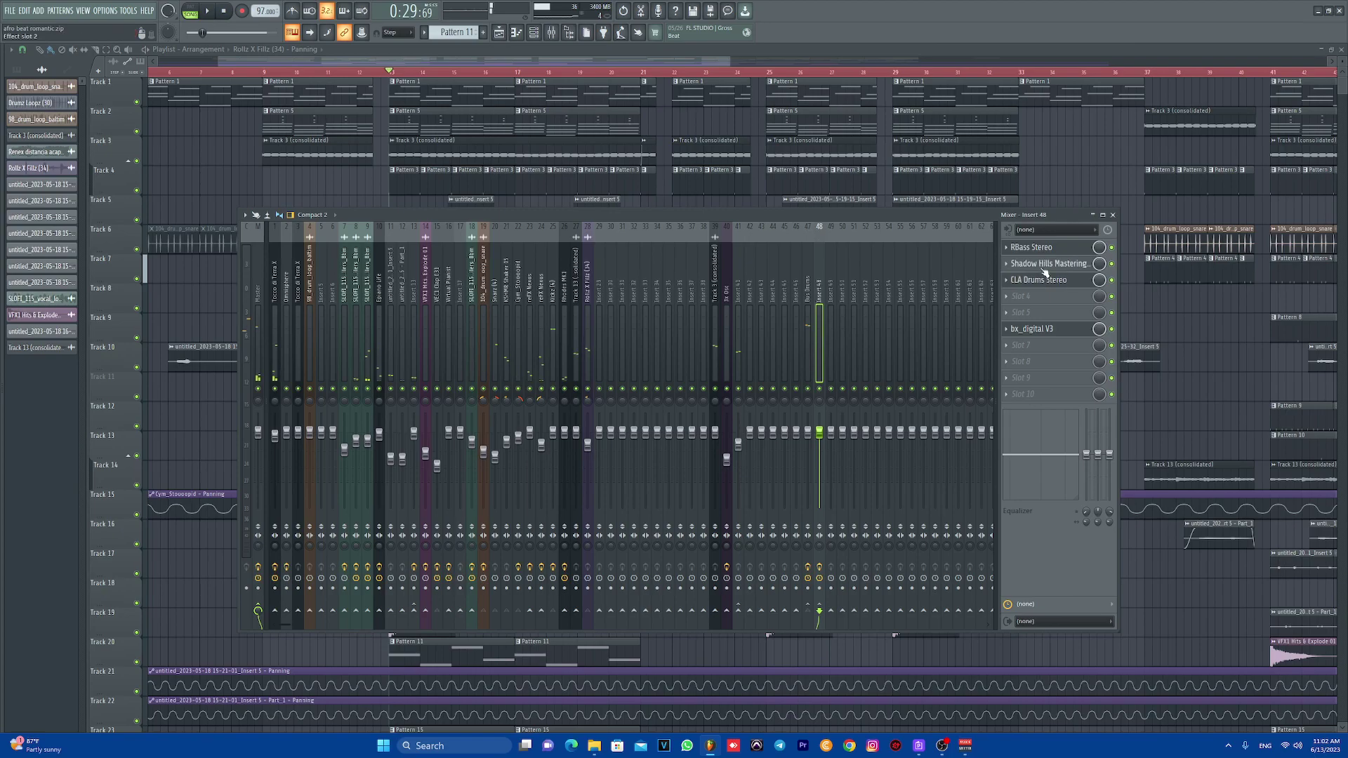
Step: Examine the Shadow Hills Mastering Compressor settings on Insert 48
click(1044, 264)
drag(456, 240, 805, 337)
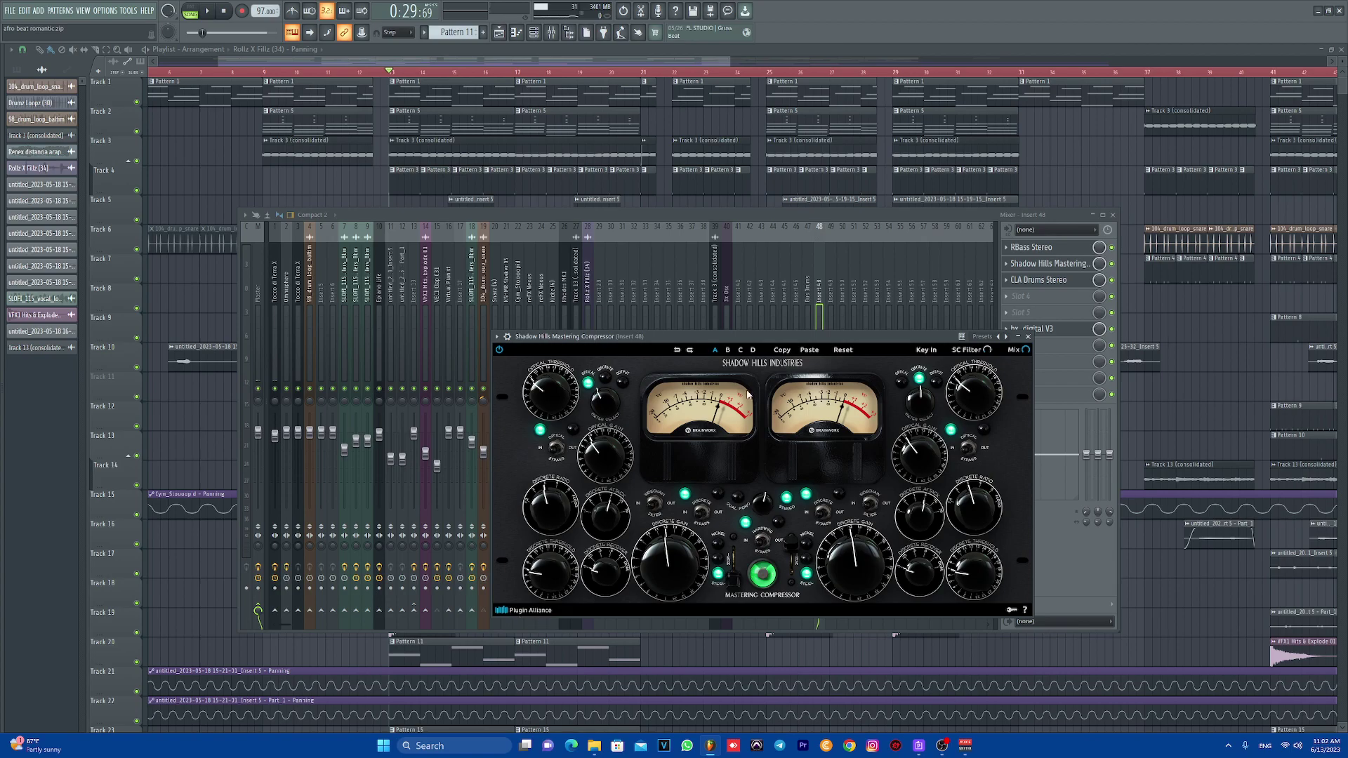
drag(749, 348, 672, 354)
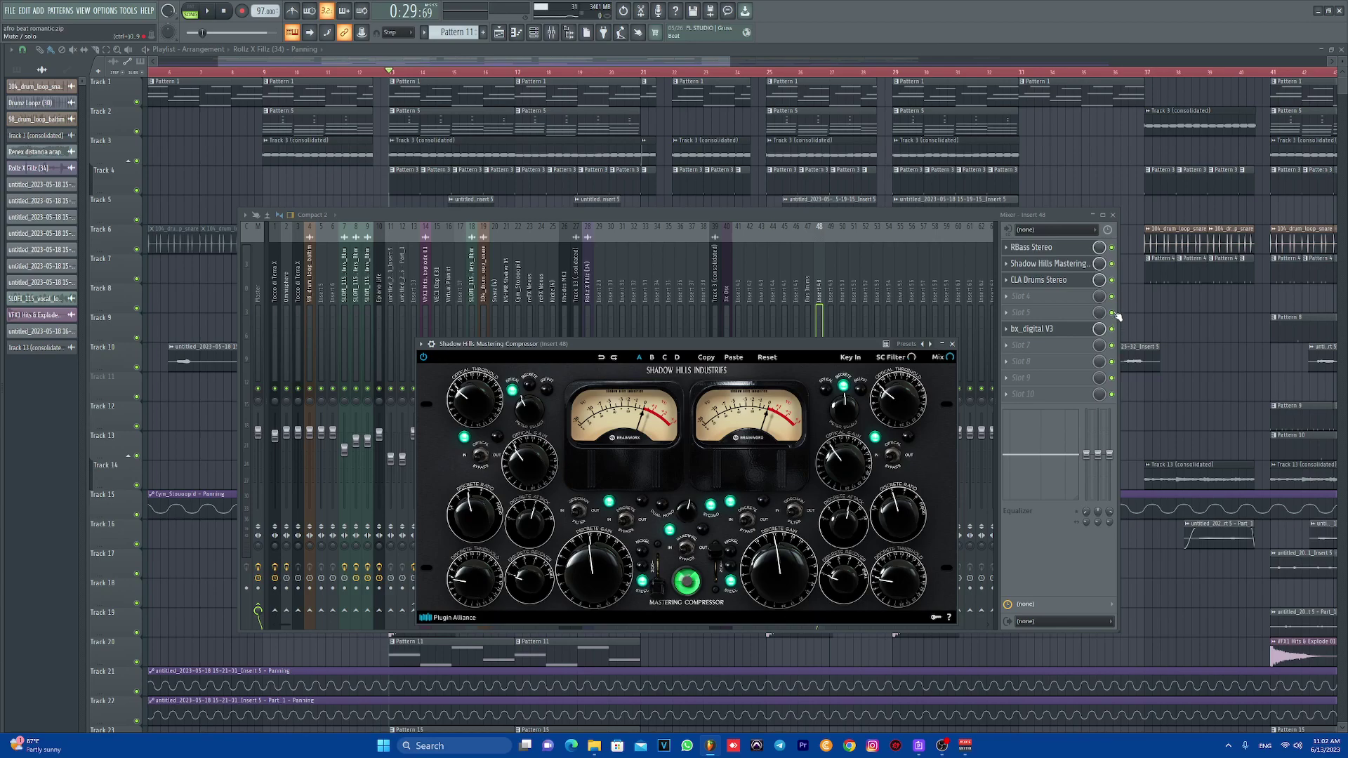
Step: Bypass the RBass, Shadow Hills Mastering Compressor, CLA Drums and bx_digital V3 effects on Insert 48
click(1112, 252)
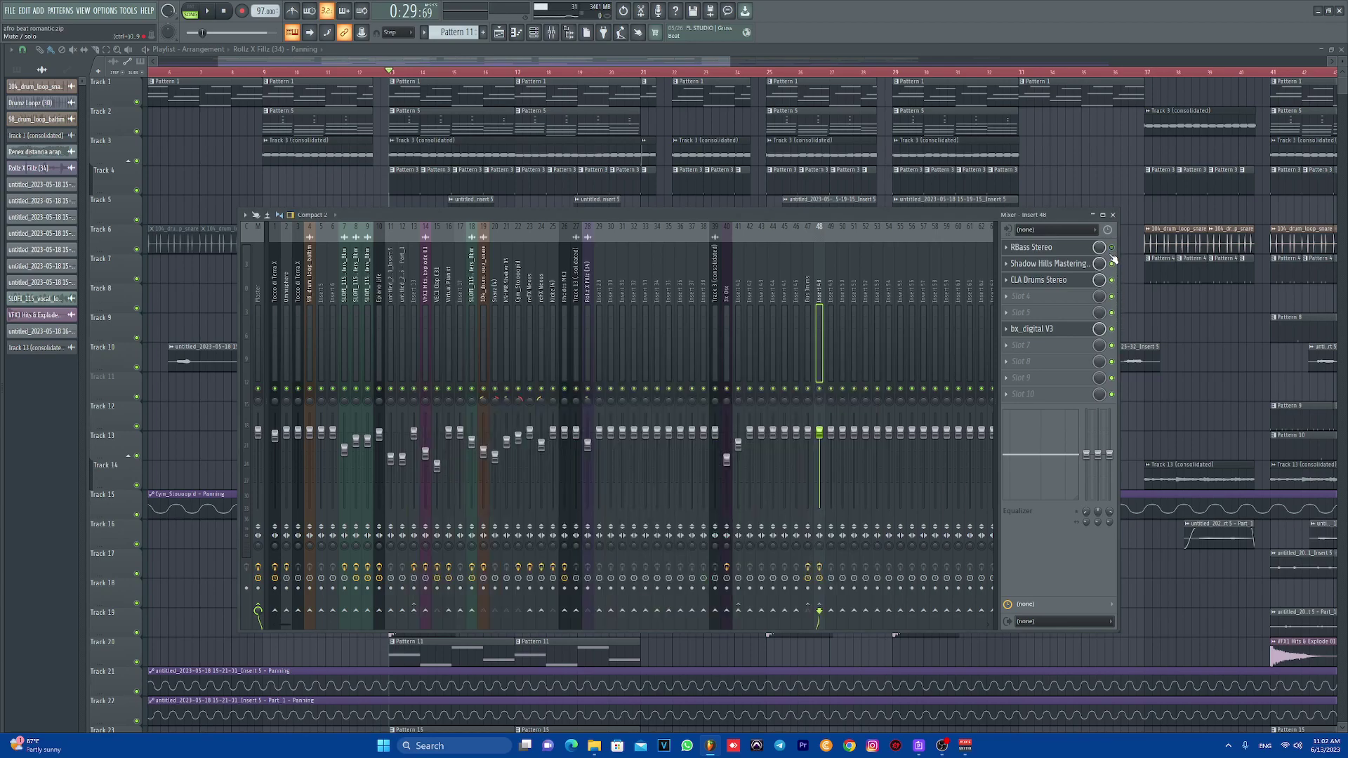
click(1112, 280)
click(1112, 329)
Step: Bypass all ten effects on Bus Drums and play the song to hear the drums unprocessed
click(806, 291)
click(1111, 247)
click(1111, 263)
click(1111, 279)
click(1111, 296)
click(1111, 329)
click(1111, 345)
click(1111, 360)
click(1111, 377)
click(1111, 393)
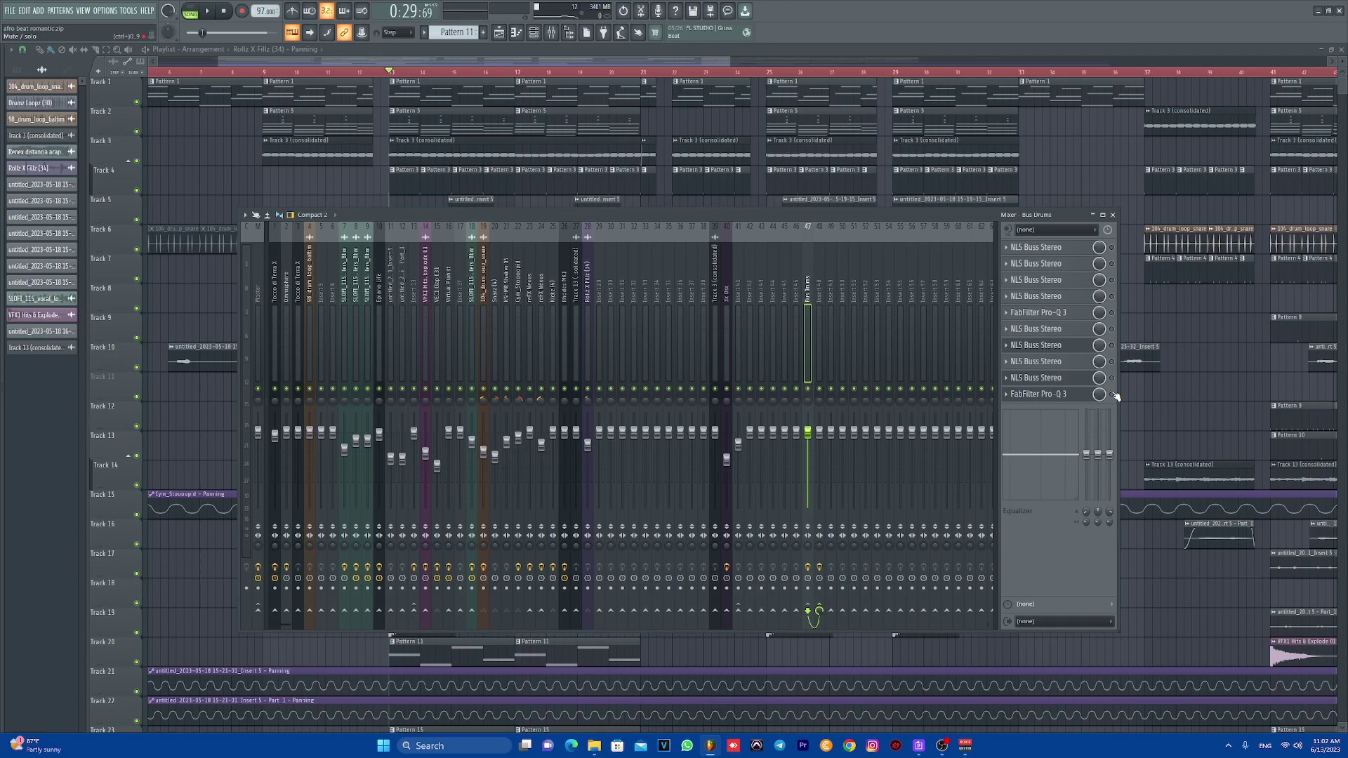
key(space)
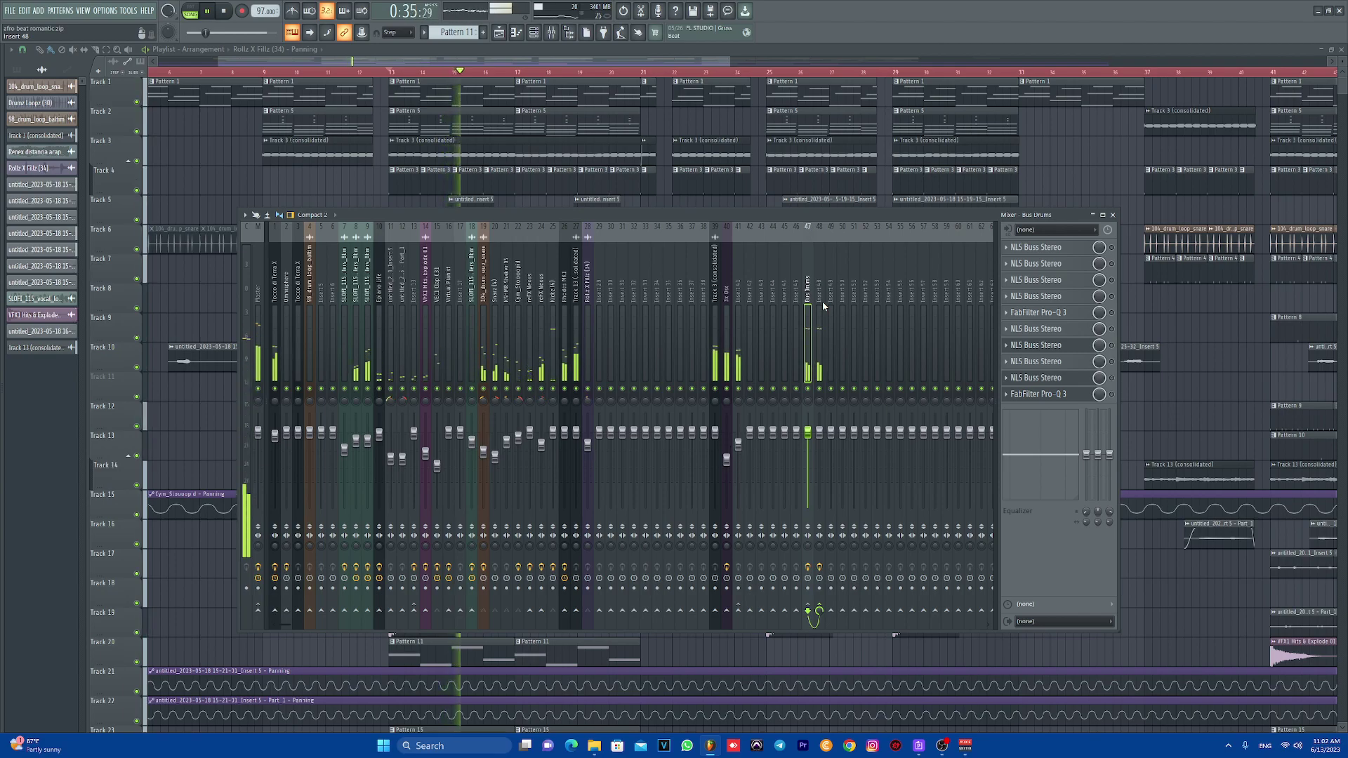
key(space)
Step: Re-enable all effects on Bus Drums and Insert 48, and play the song to hear the processed drums
drag(1112, 248, 1115, 374)
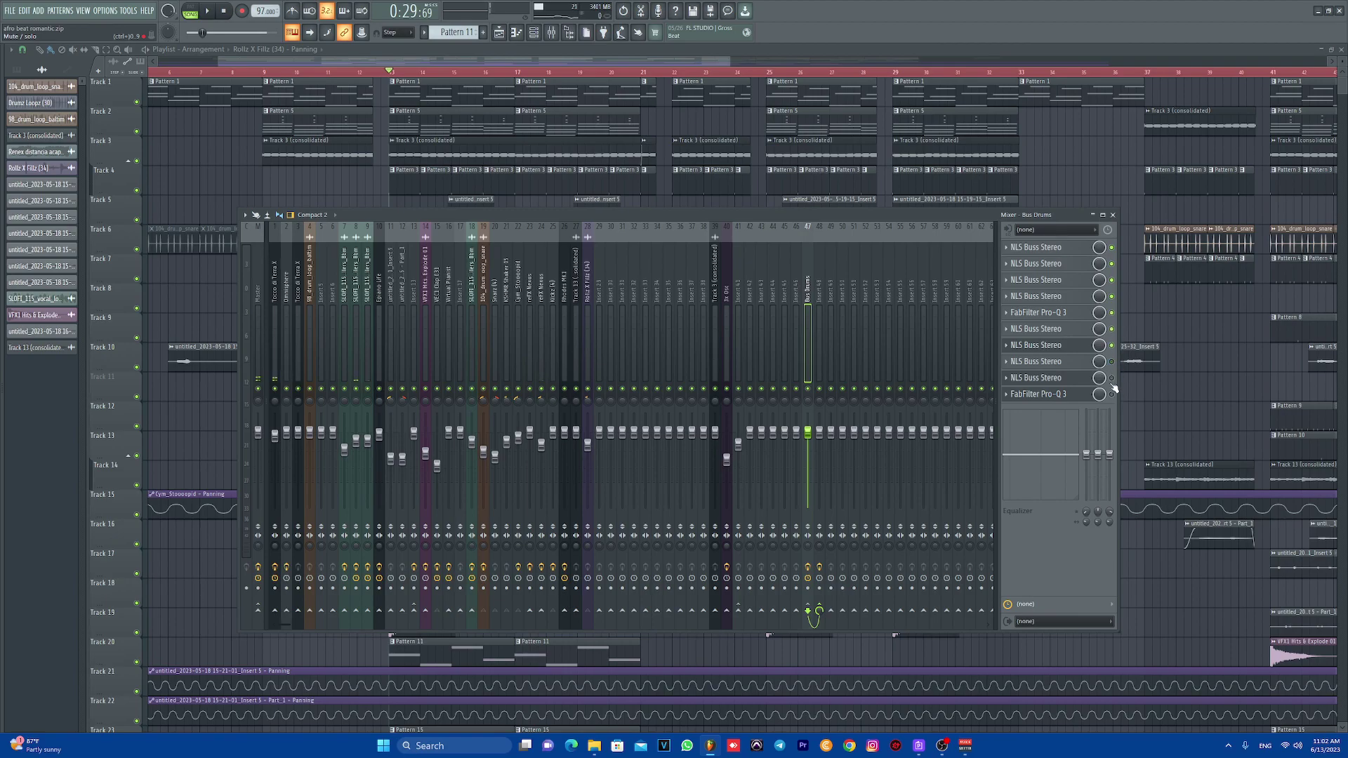
click(1112, 379)
click(1112, 396)
click(819, 309)
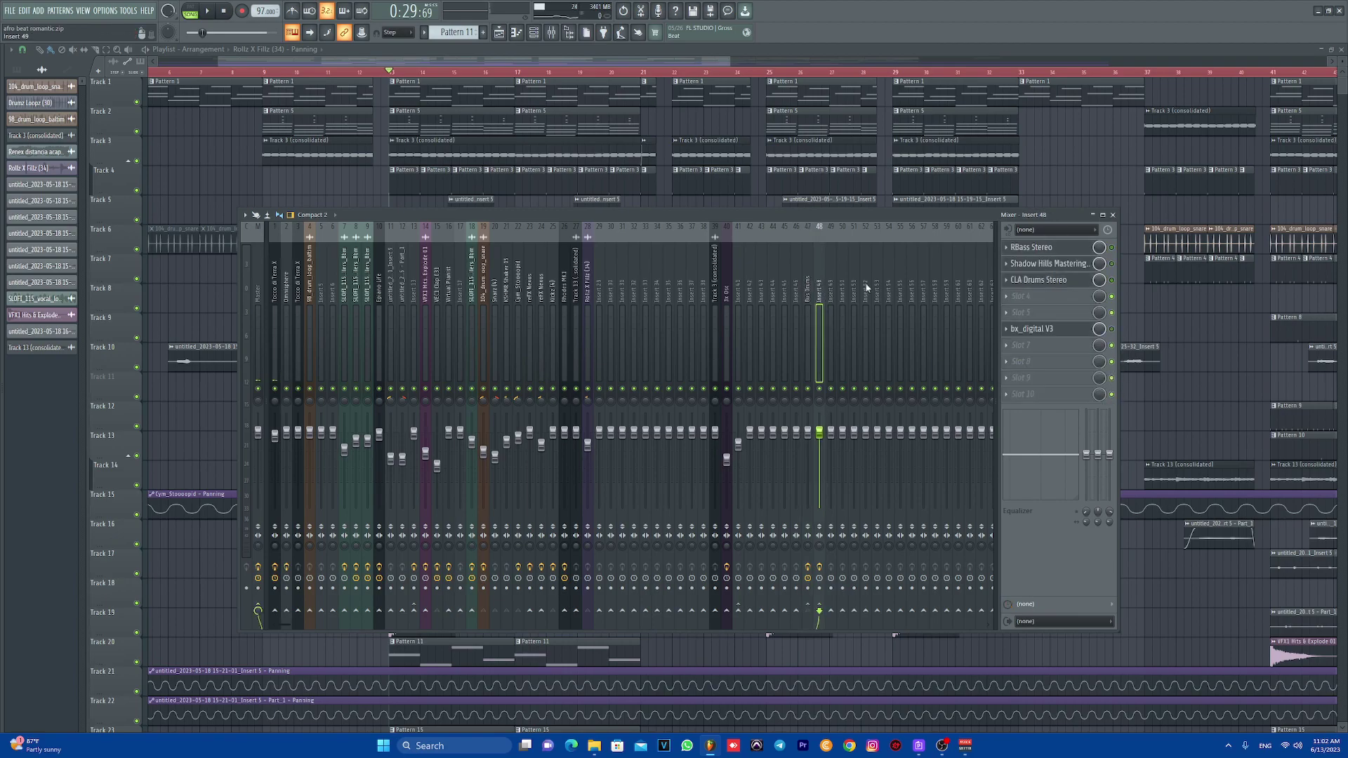
click(1112, 279)
key(space)
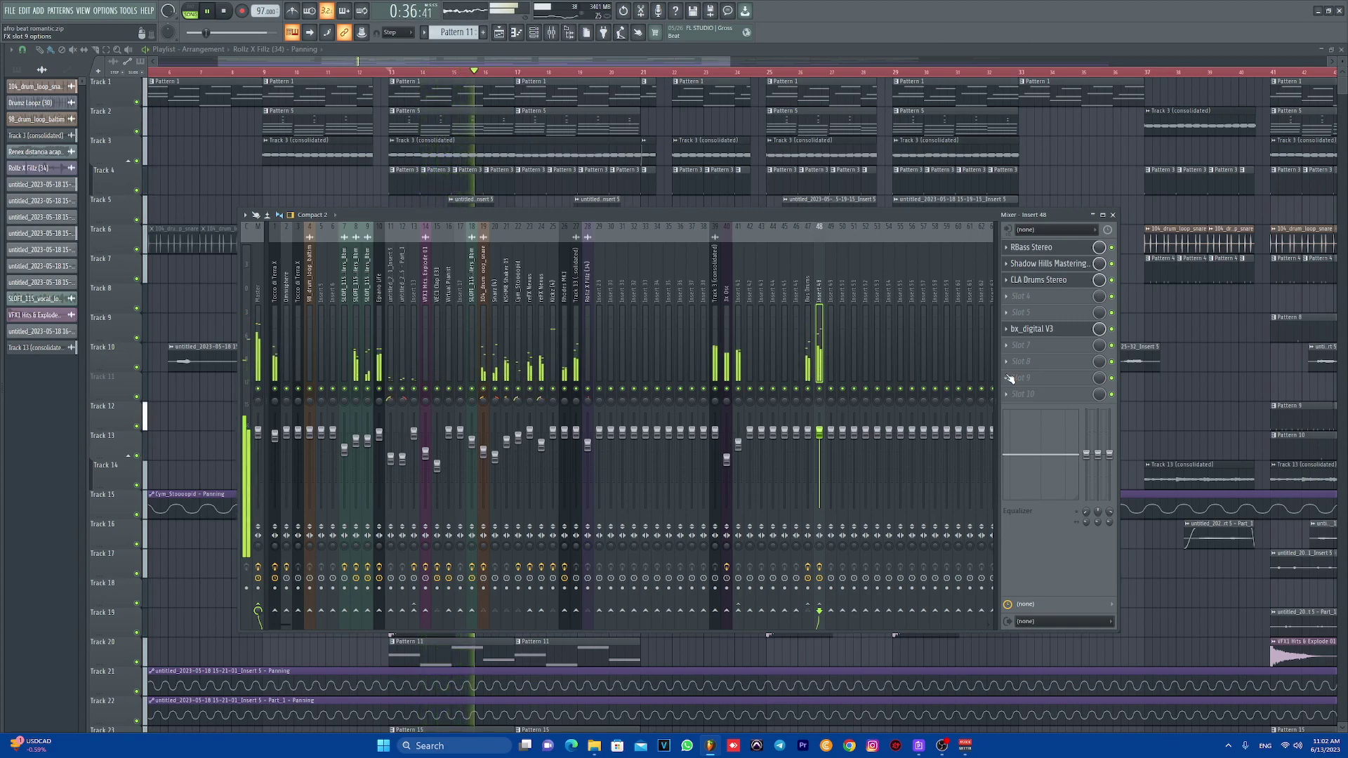
key(space)
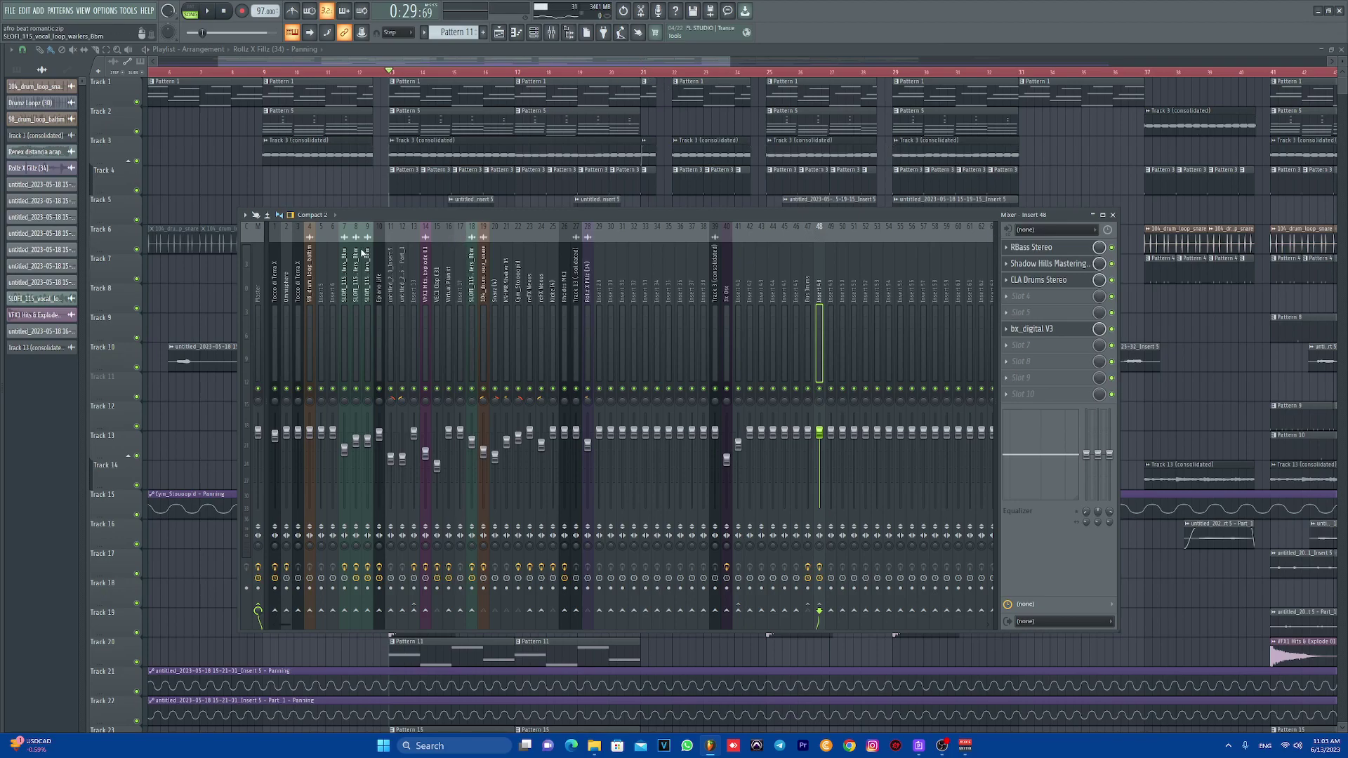
Step: Select the Tocco di Terra X mixer track, solo playlist Track 1 during playback, and return to the mixer with playback stopped
click(277, 297)
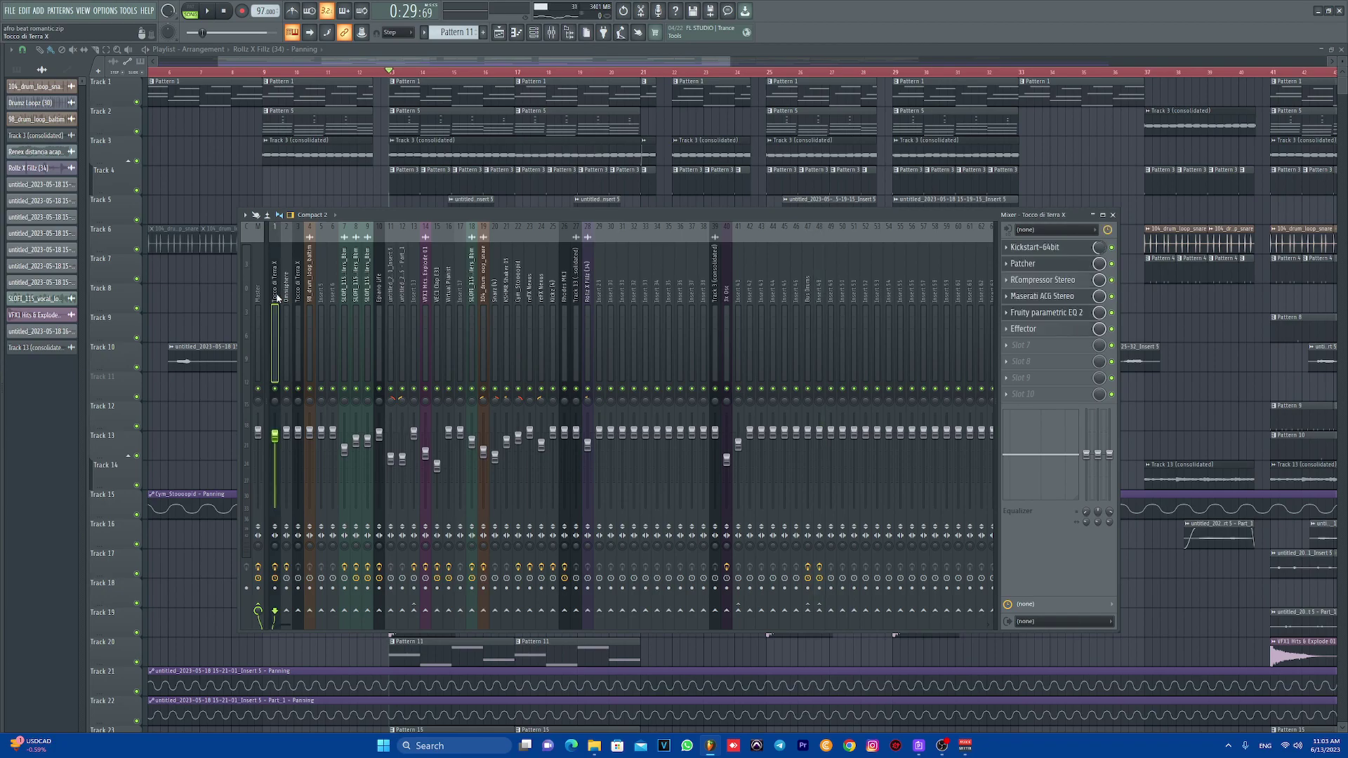
key(space)
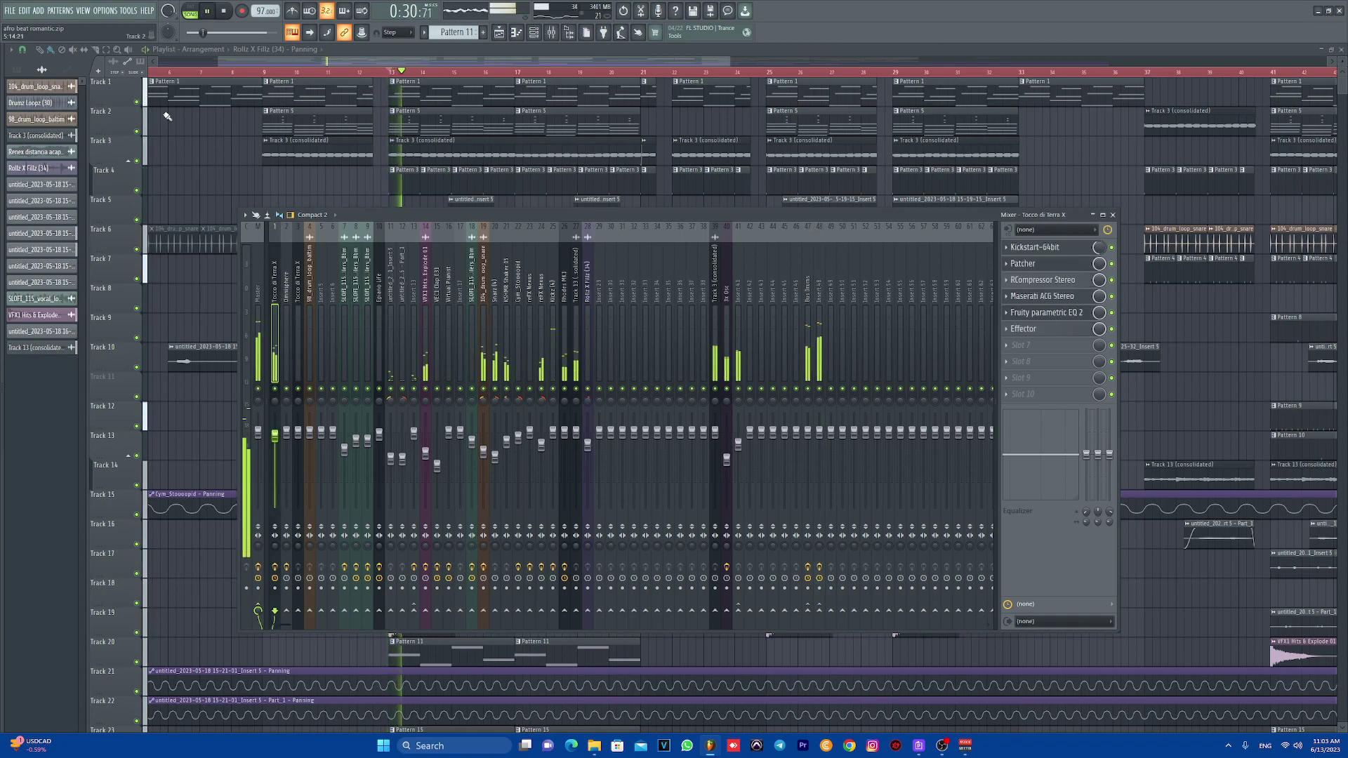
right_click(138, 103)
click(553, 33)
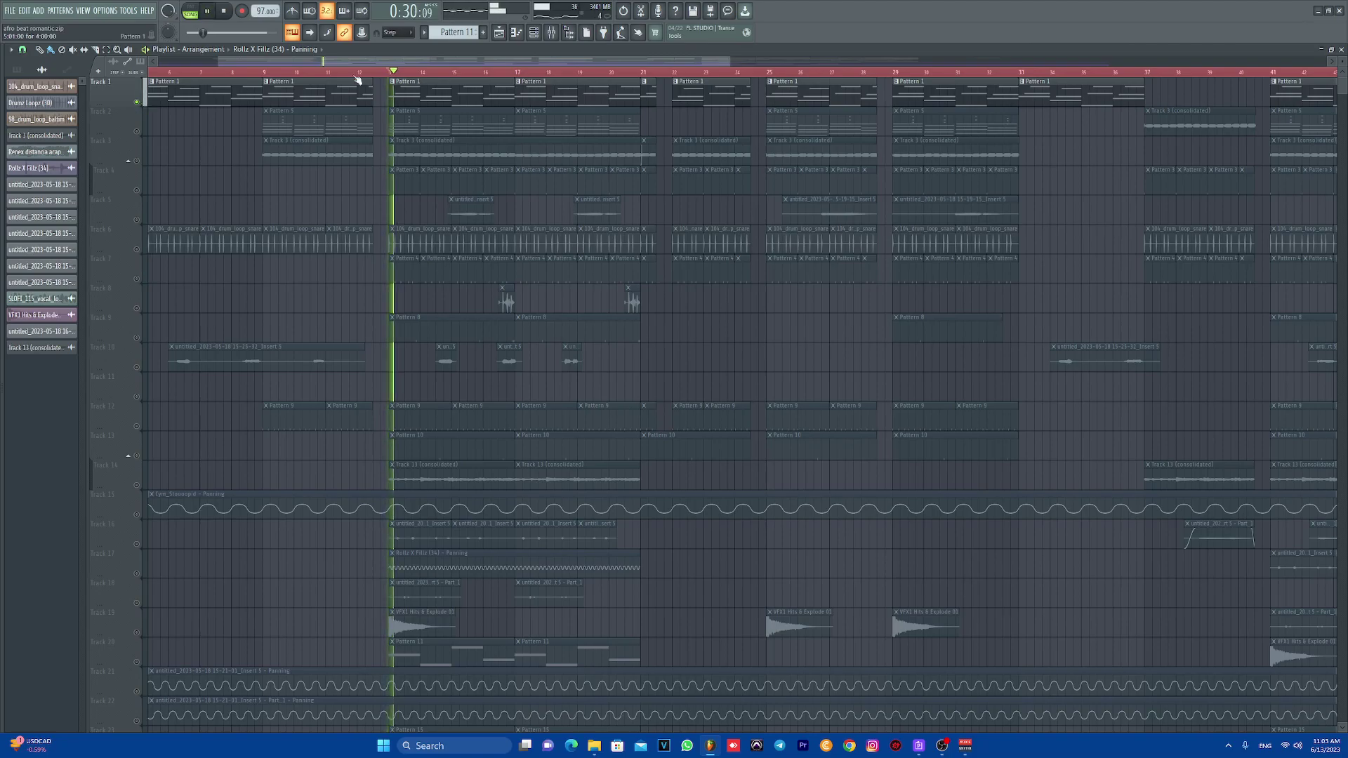
click(555, 35)
key(space)
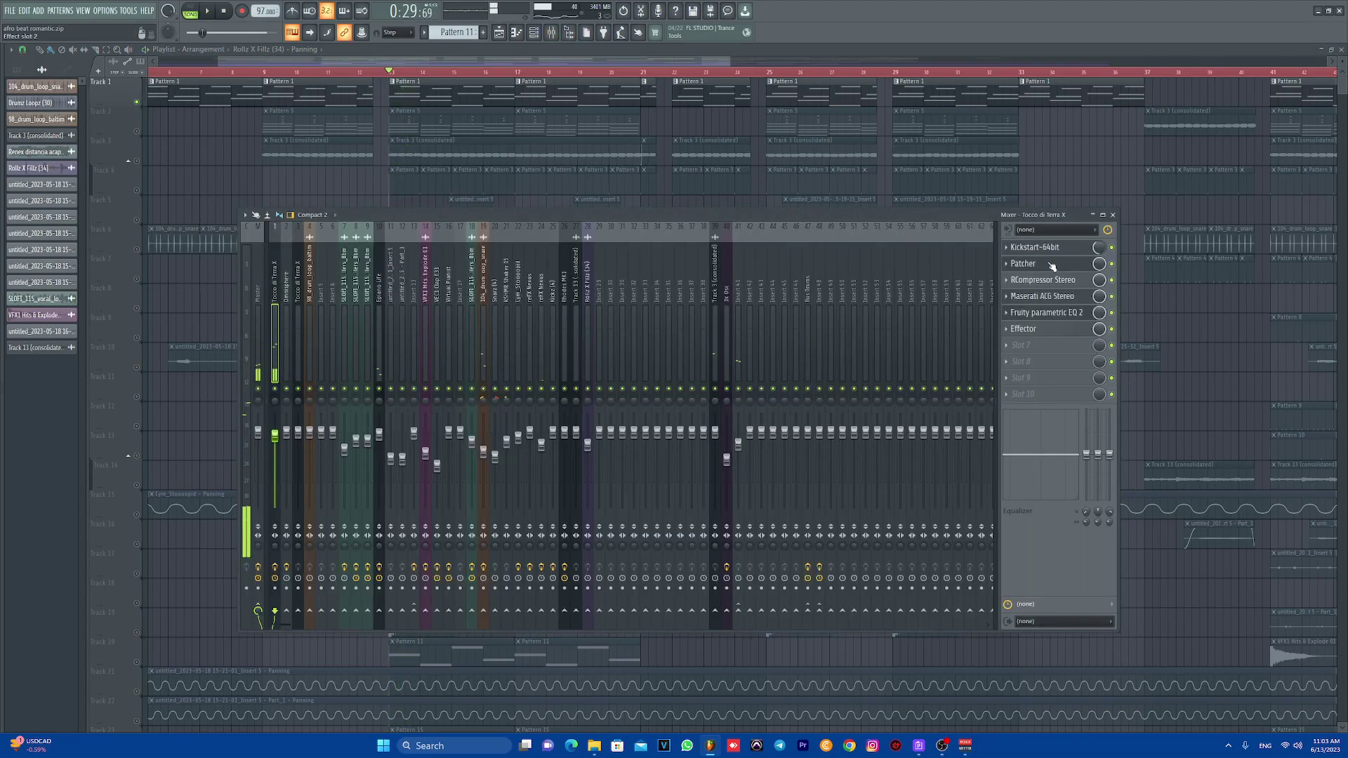
Step: Examine the Kickstart-64bit plugin on Tocco di Terra X and close it
click(1053, 249)
drag(253, 164, 673, 233)
click(822, 235)
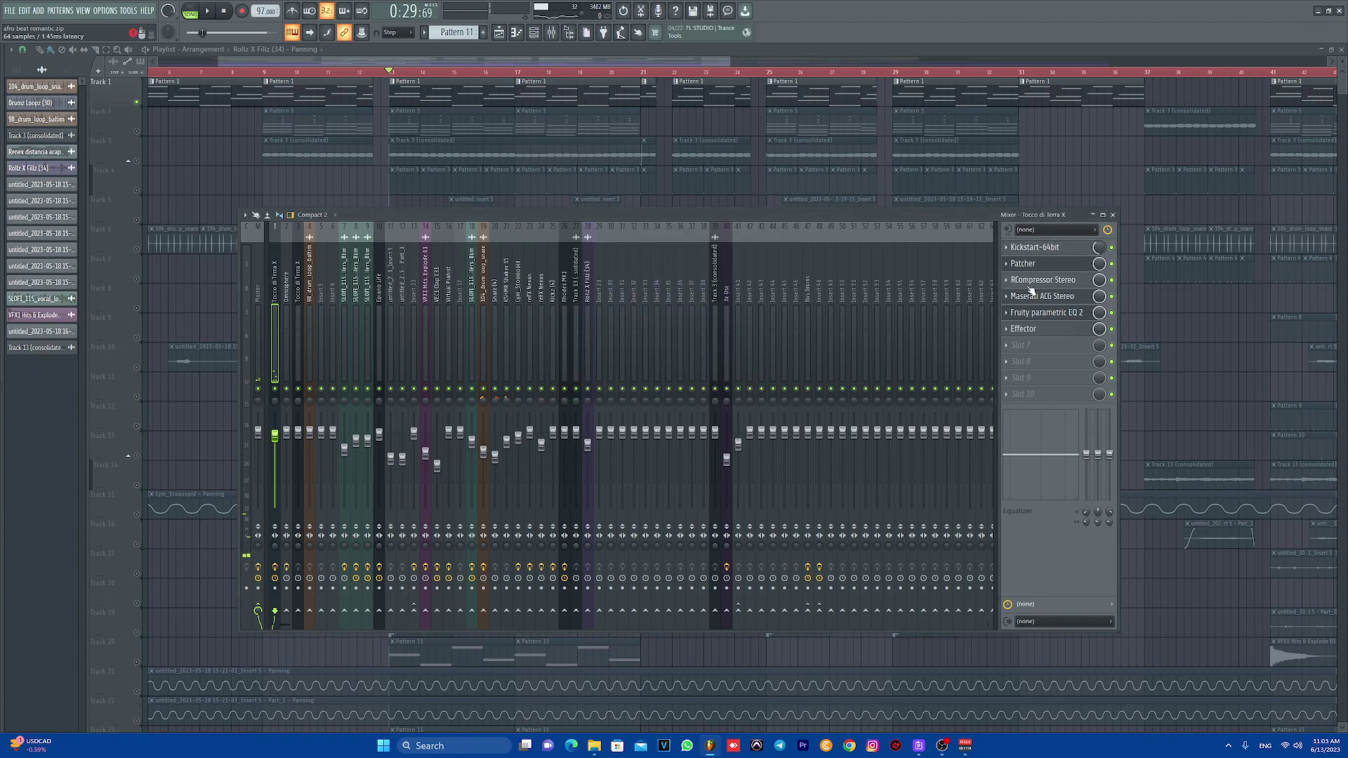
Step: Examine the Youlean Humanizer settings in Patcher on Tocco di Terra X while playing the soloed track
click(1032, 264)
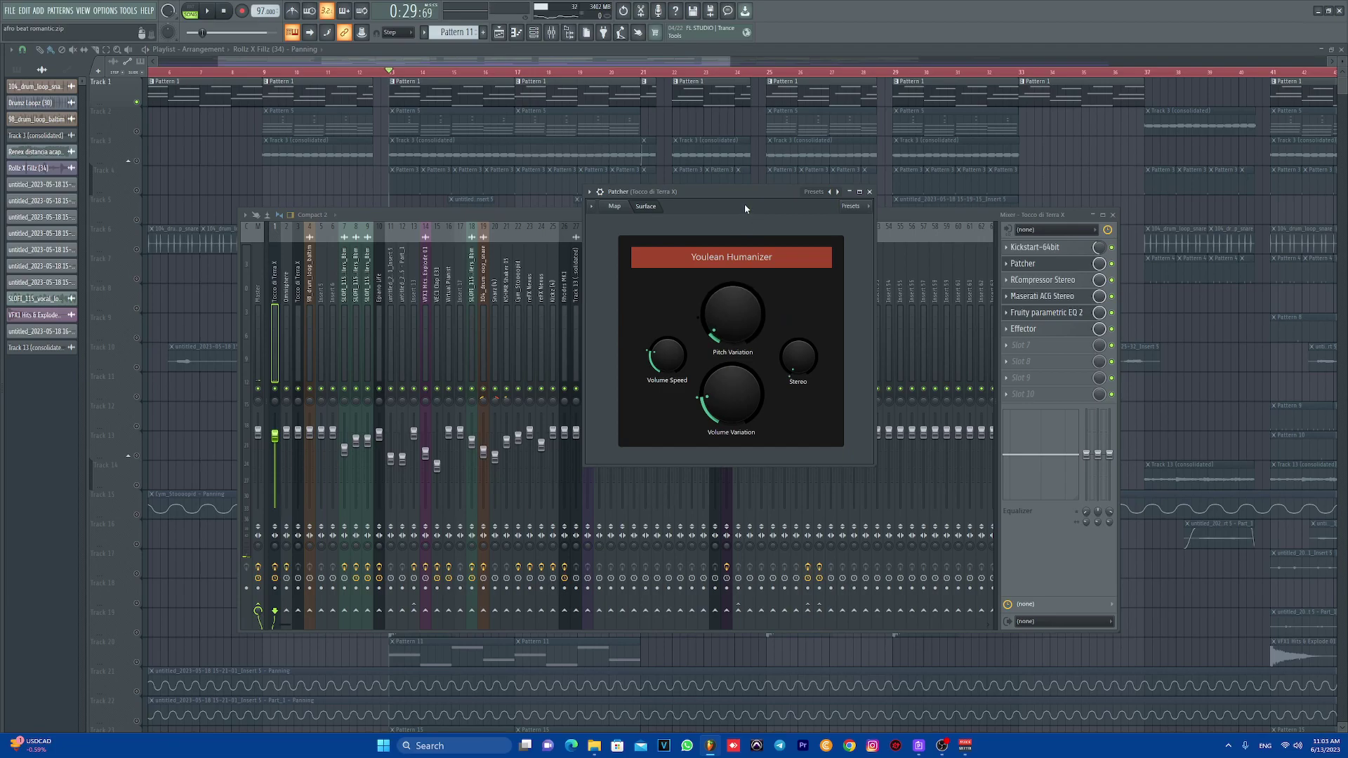
drag(723, 193, 713, 260)
key(space)
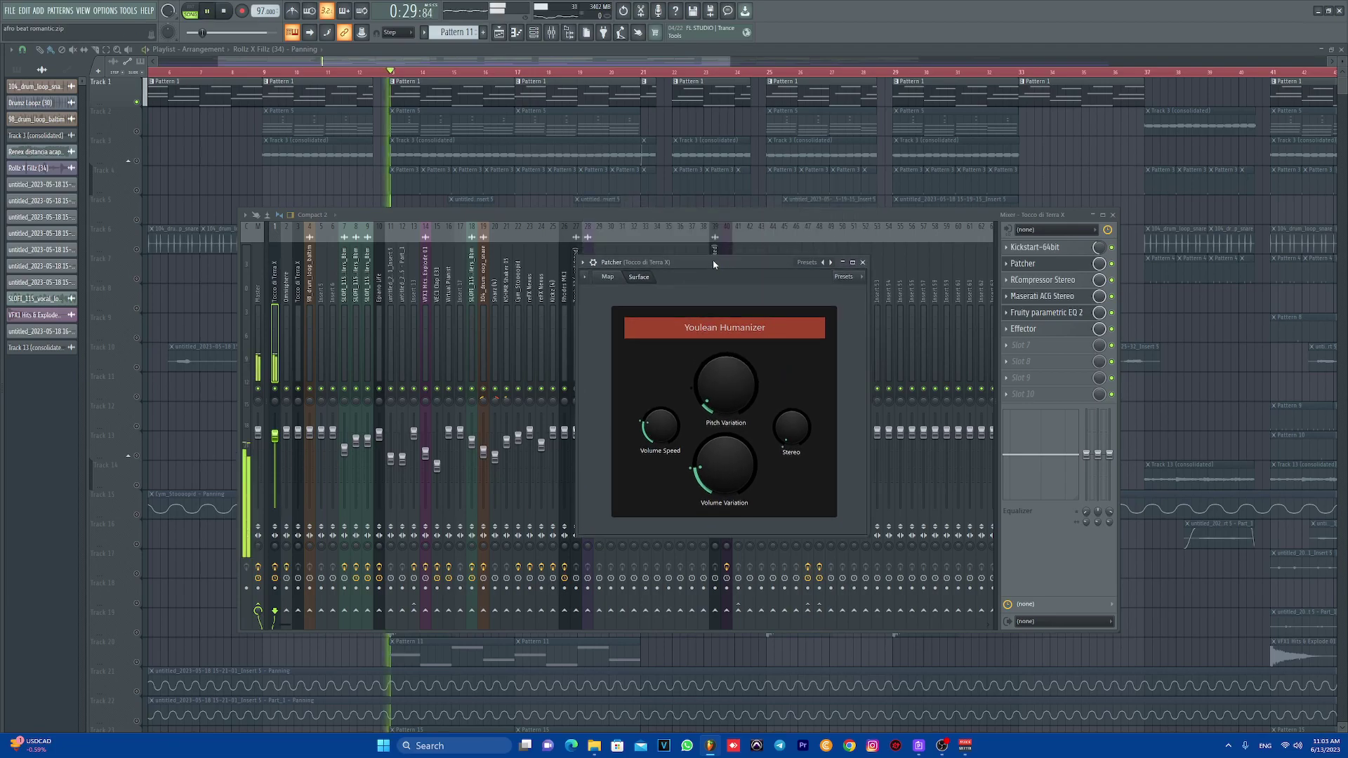
click(862, 262)
key(space)
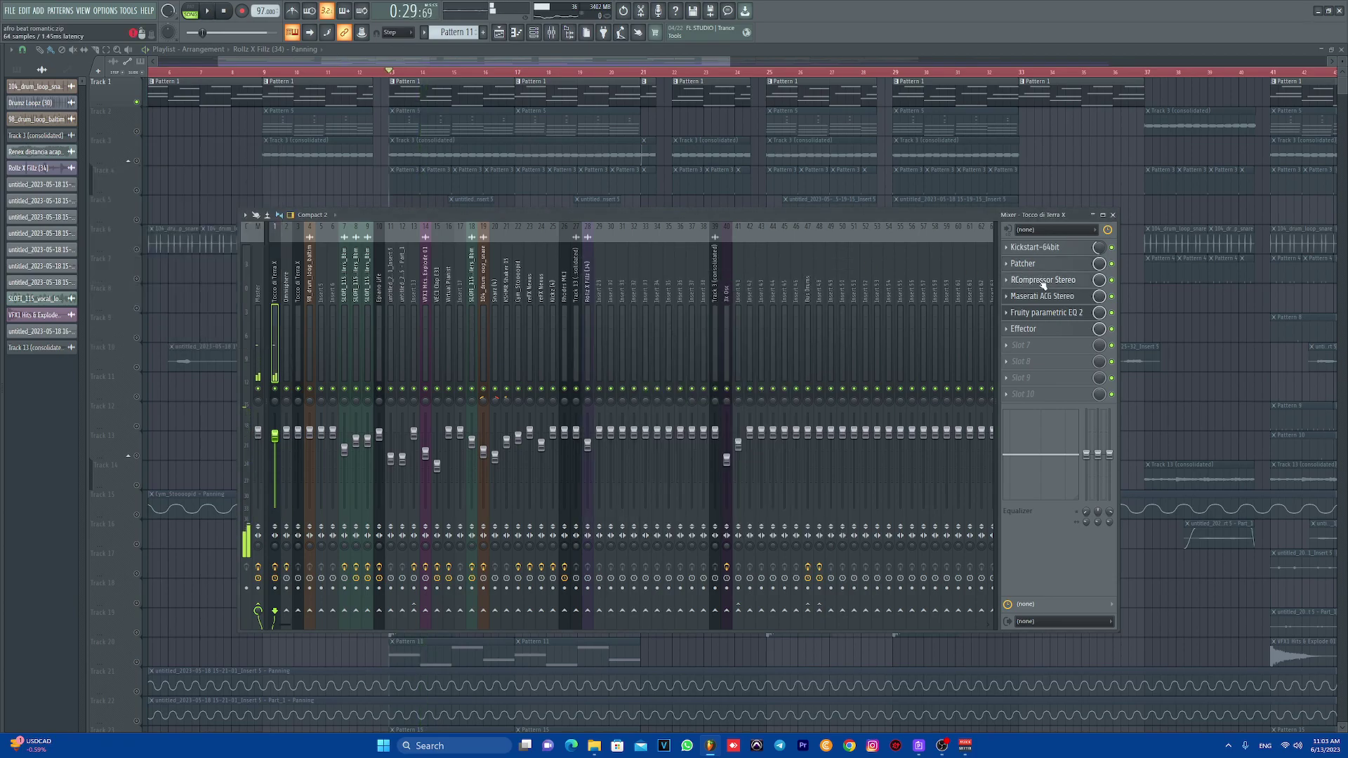
Step: Examine the RCompressor Stereo and Maserati ACG Stereo settings on Tocco di Terra X
click(1043, 280)
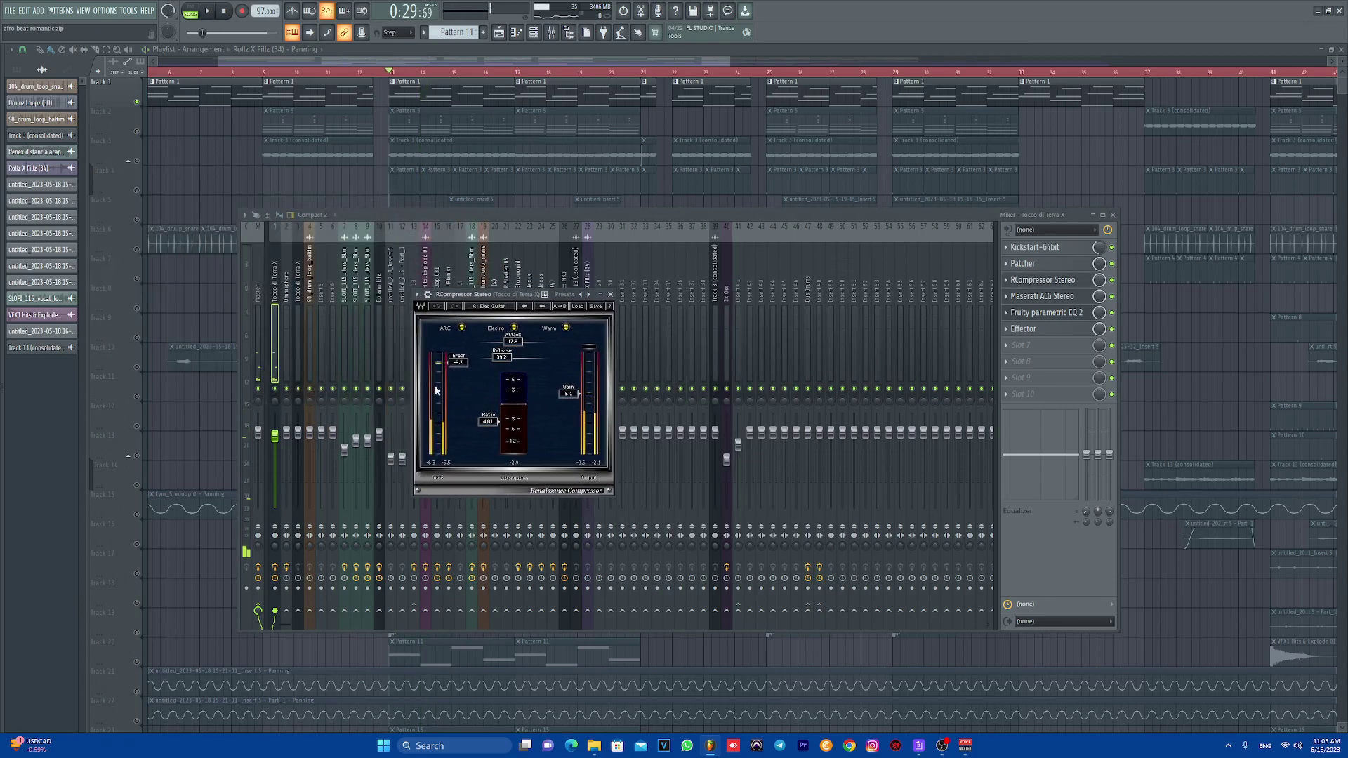
click(612, 299)
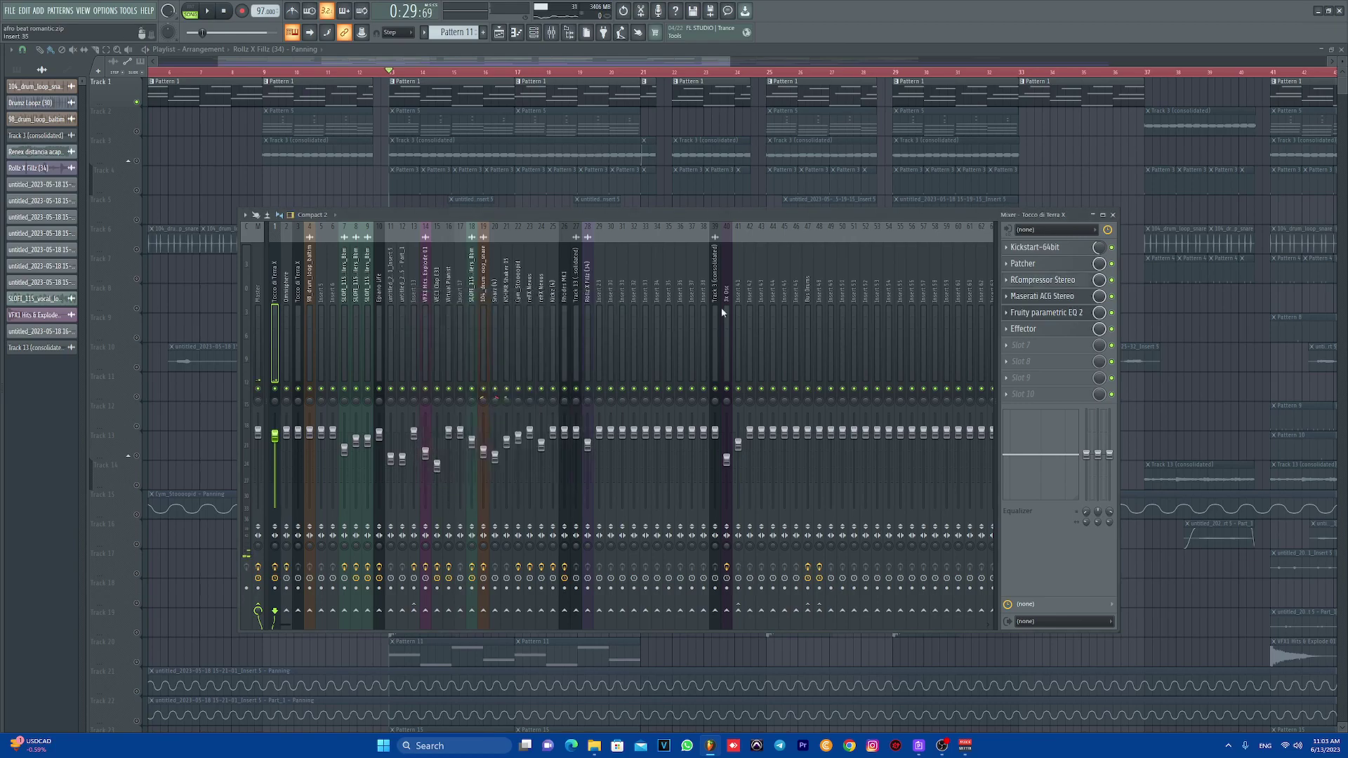
click(1030, 299)
drag(324, 225, 654, 337)
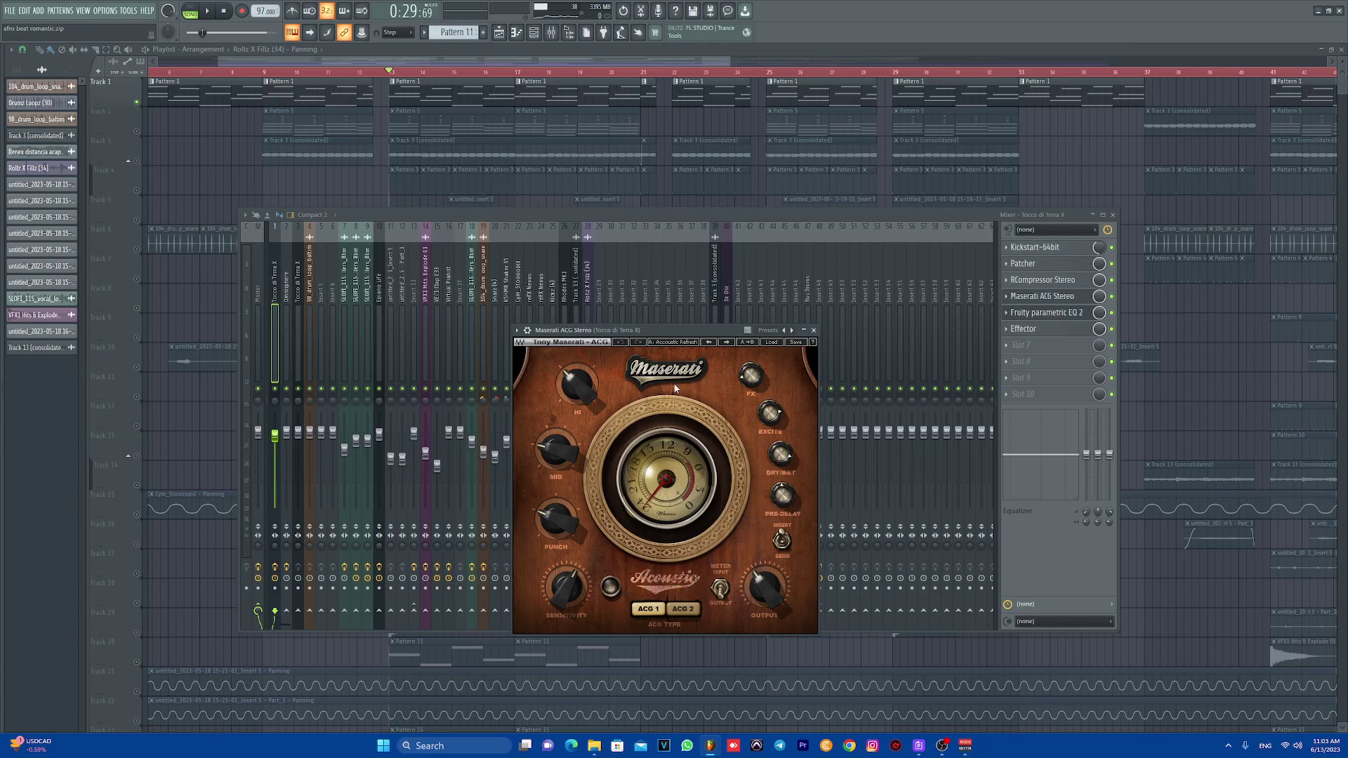
Step: Audition the Maserati ACG Stereo effect on Tocco di Terra X during playback, then stop
key(space)
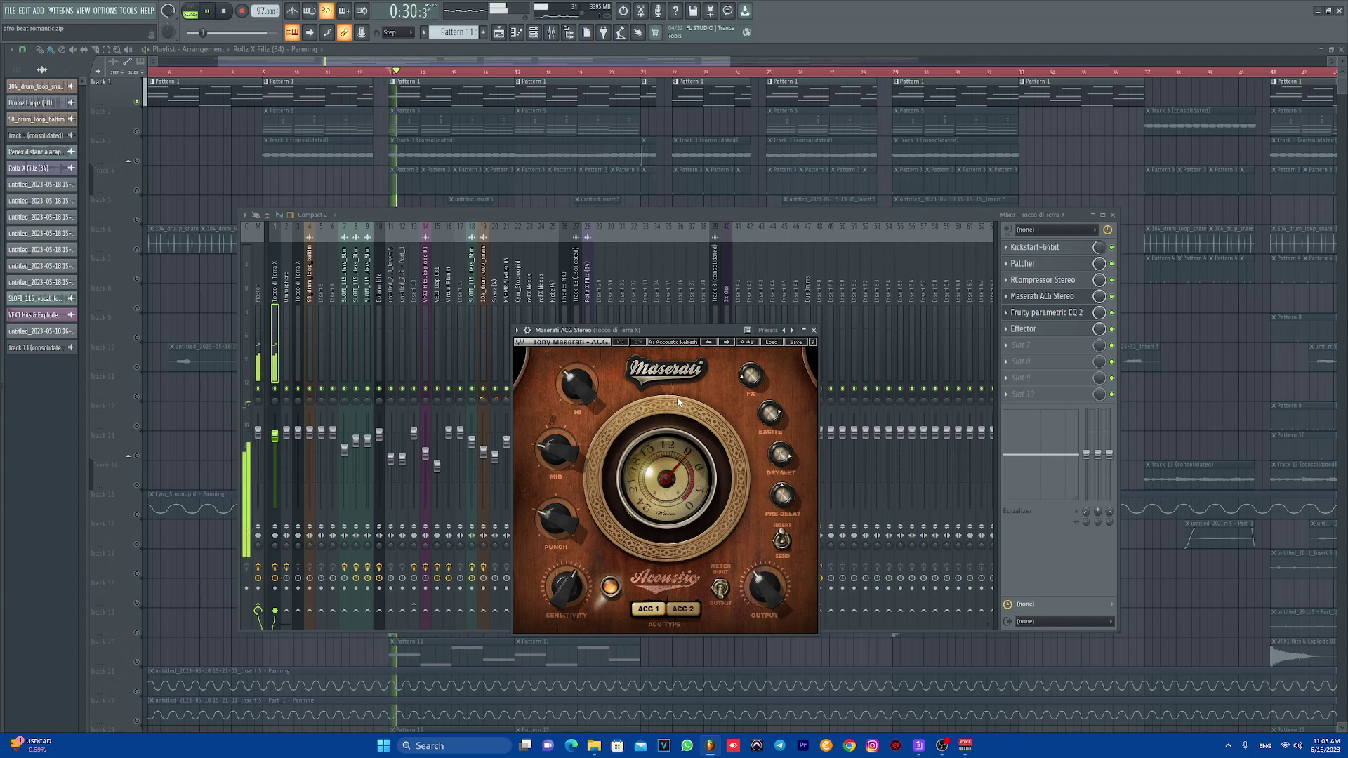
click(1112, 296)
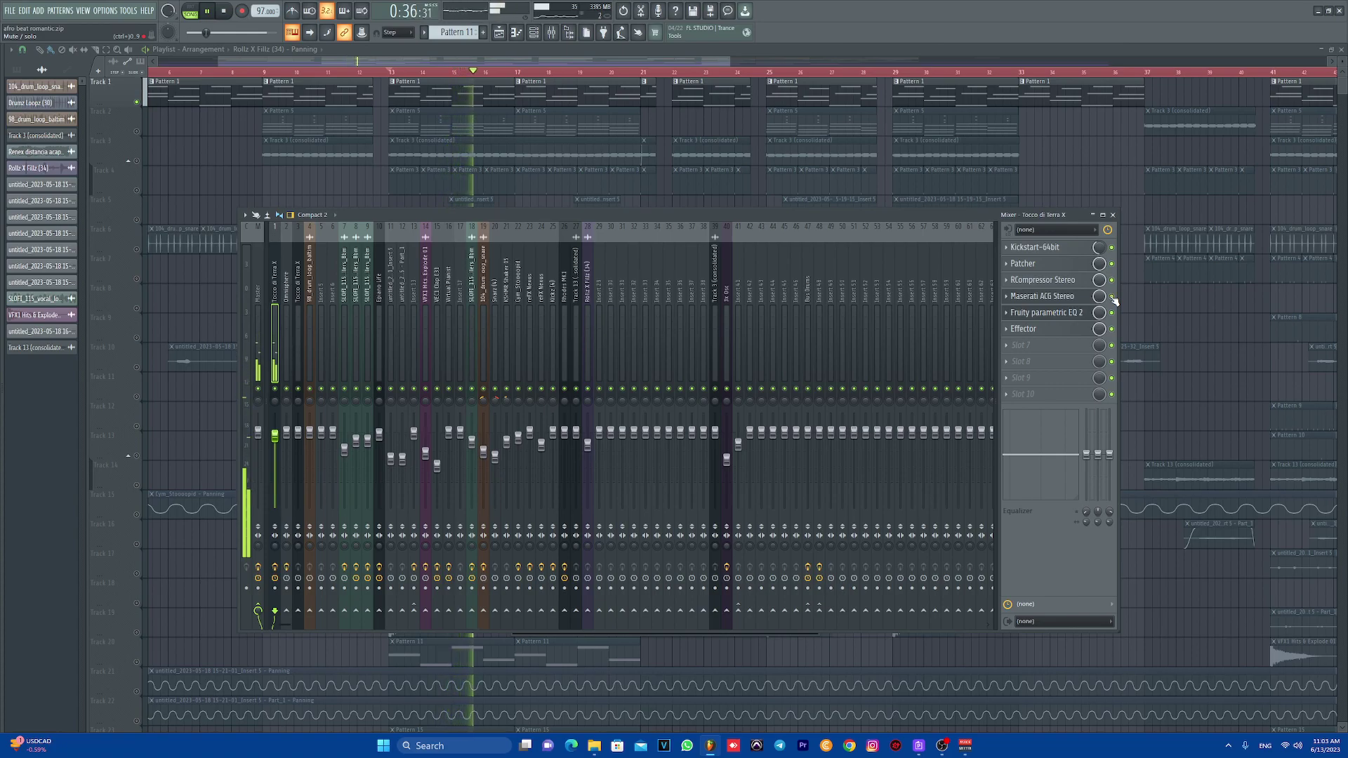
key(space)
Step: Examine the Fruity parametric EQ 2 bands on Tocco di Terra X while playing the soloed track, and close the EQ
click(1081, 314)
mouse_move(245, 259)
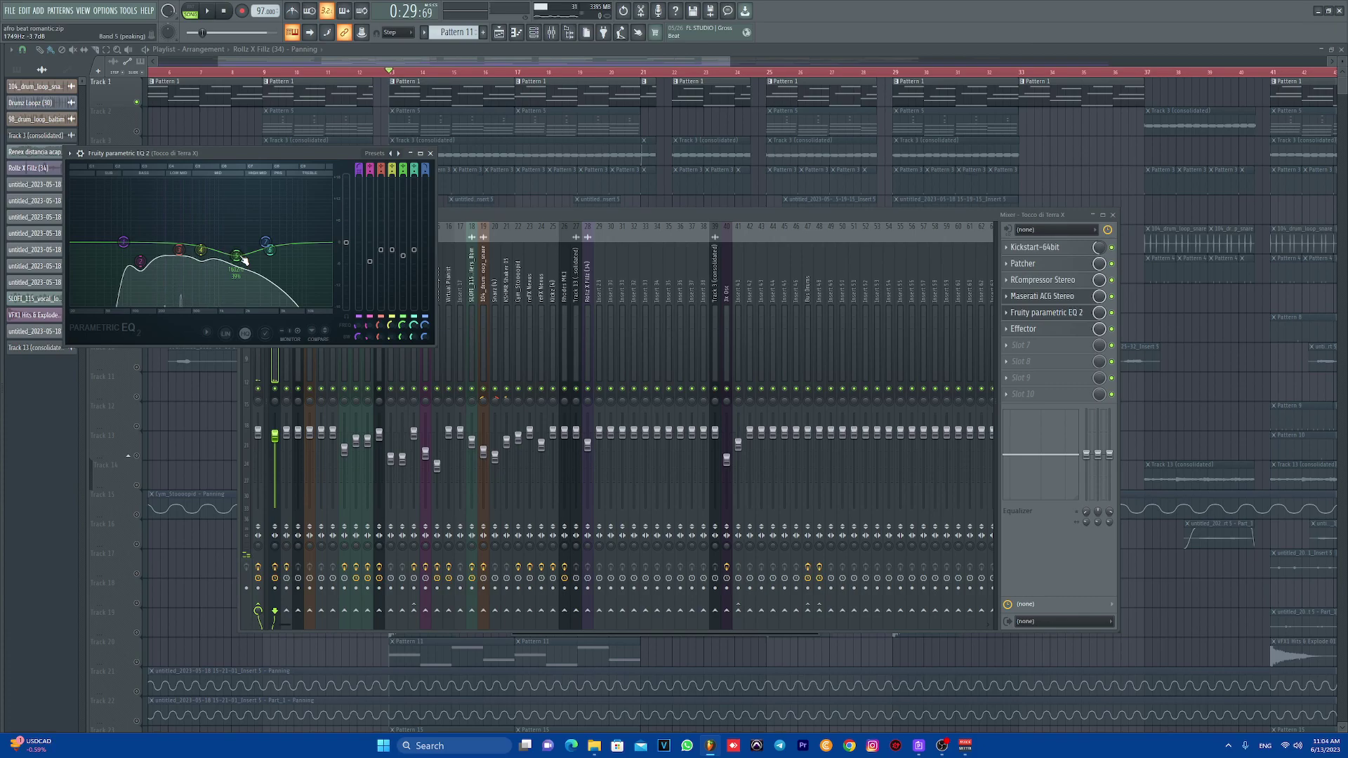
key(space)
key(space)
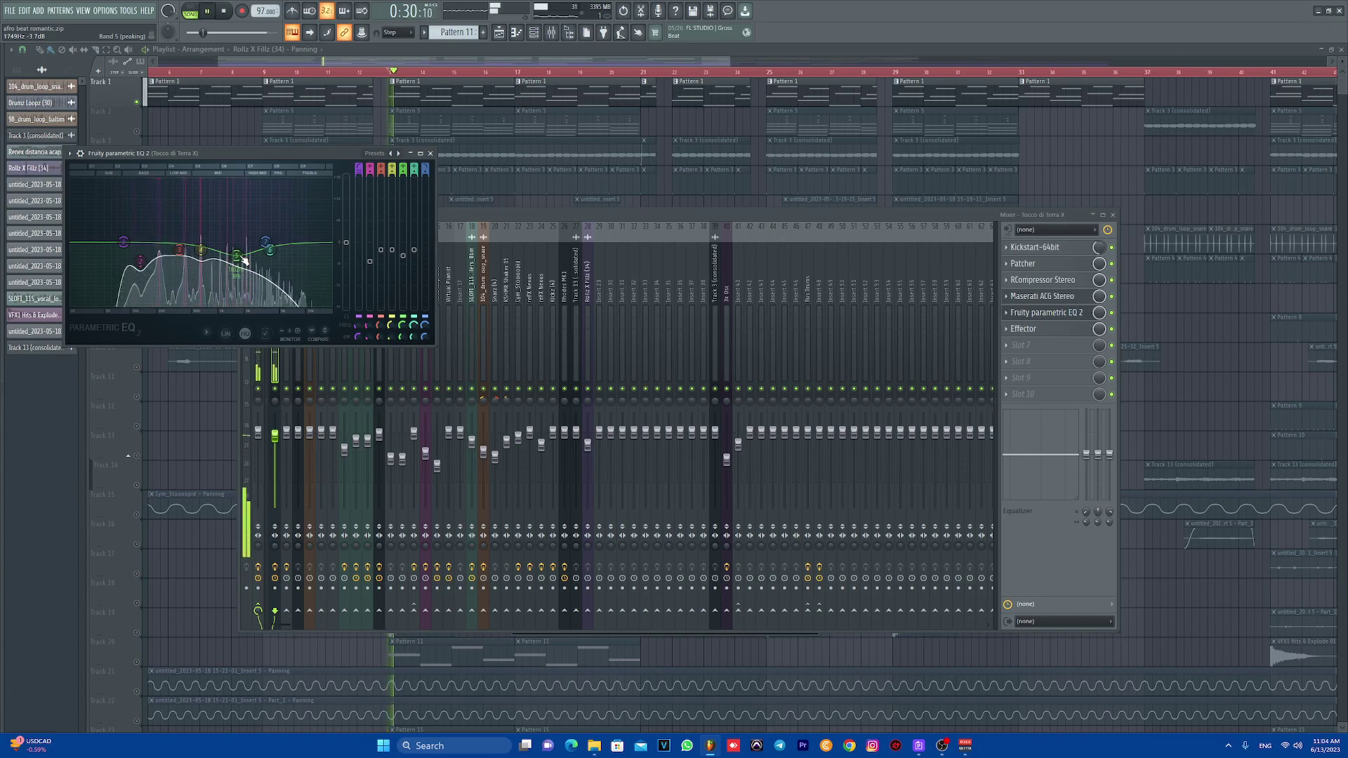
mouse_move(241, 257)
mouse_down()
mouse_move(325, 243)
mouse_move(259, 242)
mouse_up()
key(space)
key(space)
key(space)
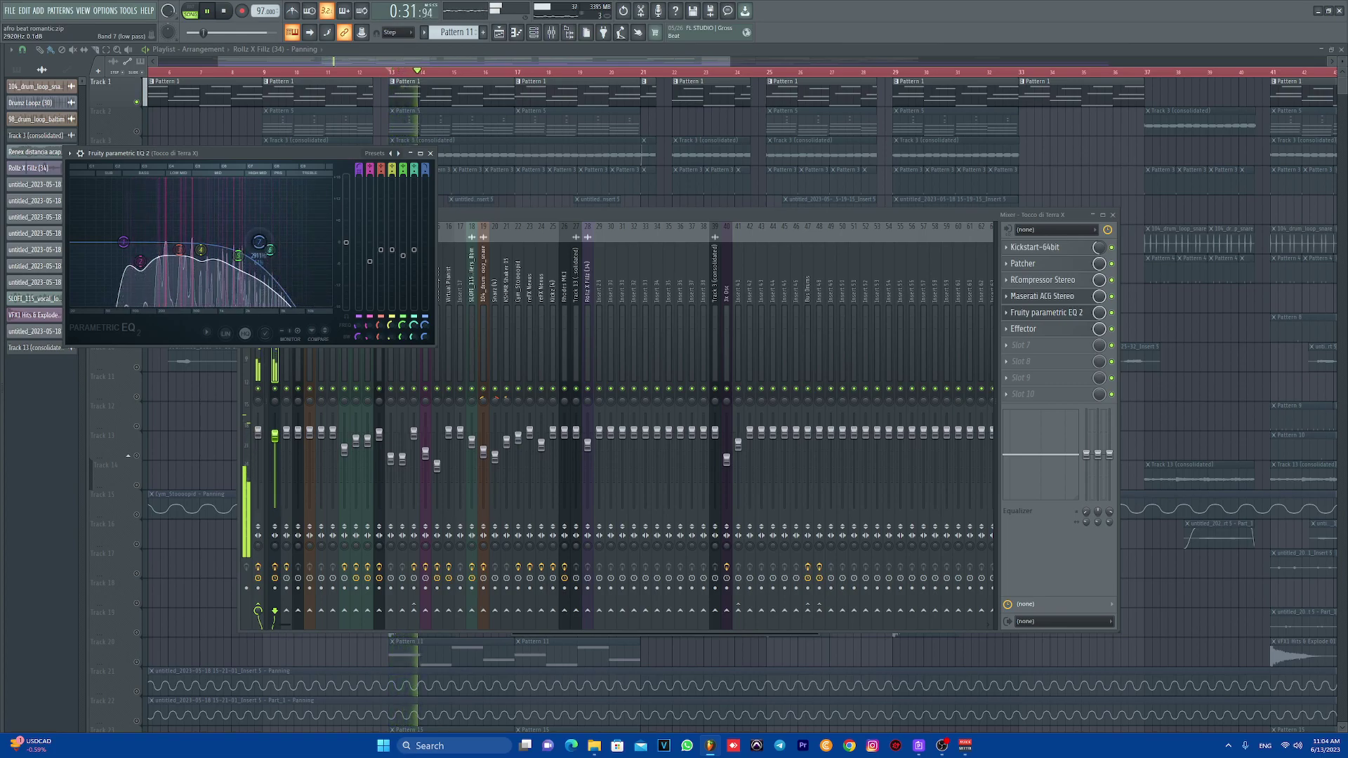
click(430, 153)
key(space)
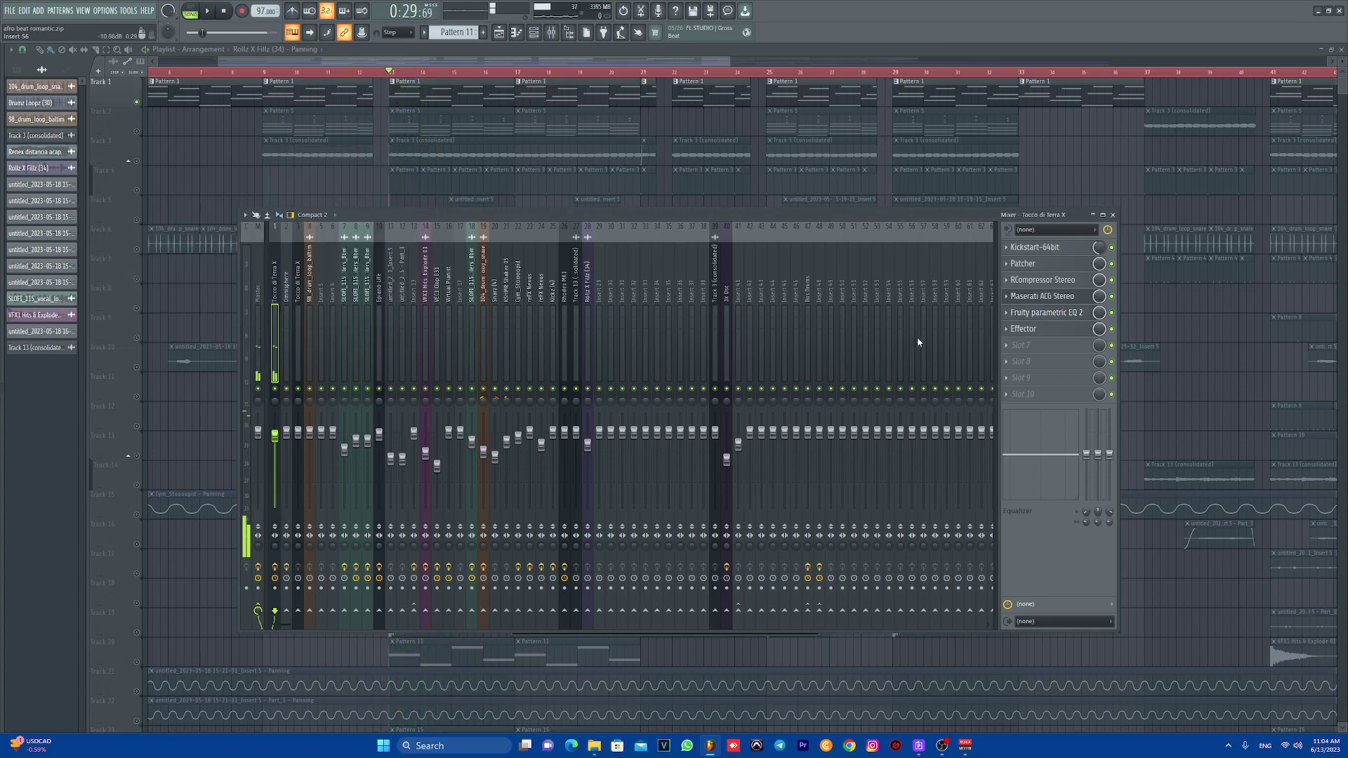
click(1053, 313)
drag(242, 162, 440, 233)
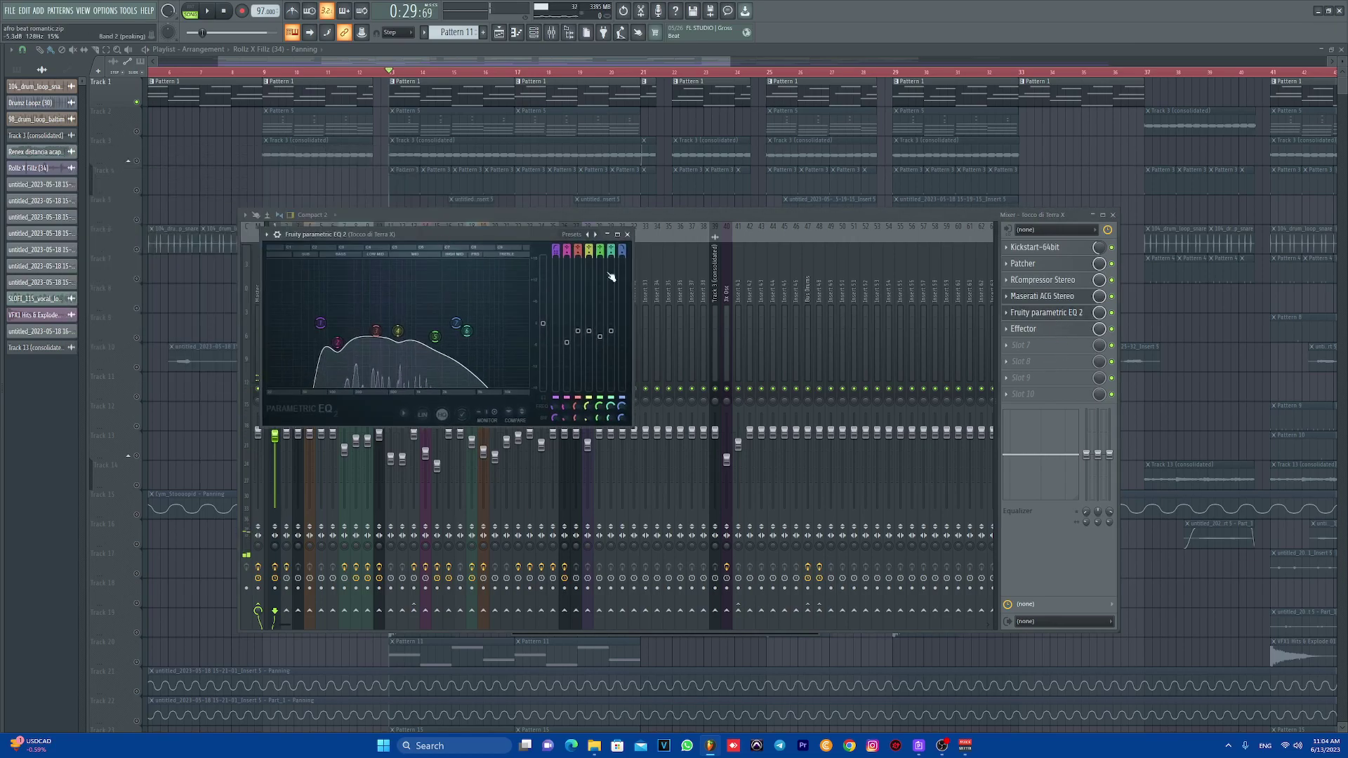
click(1046, 312)
Step: Examine the Effector plugin on Tocco di Terra X and close it
click(1044, 328)
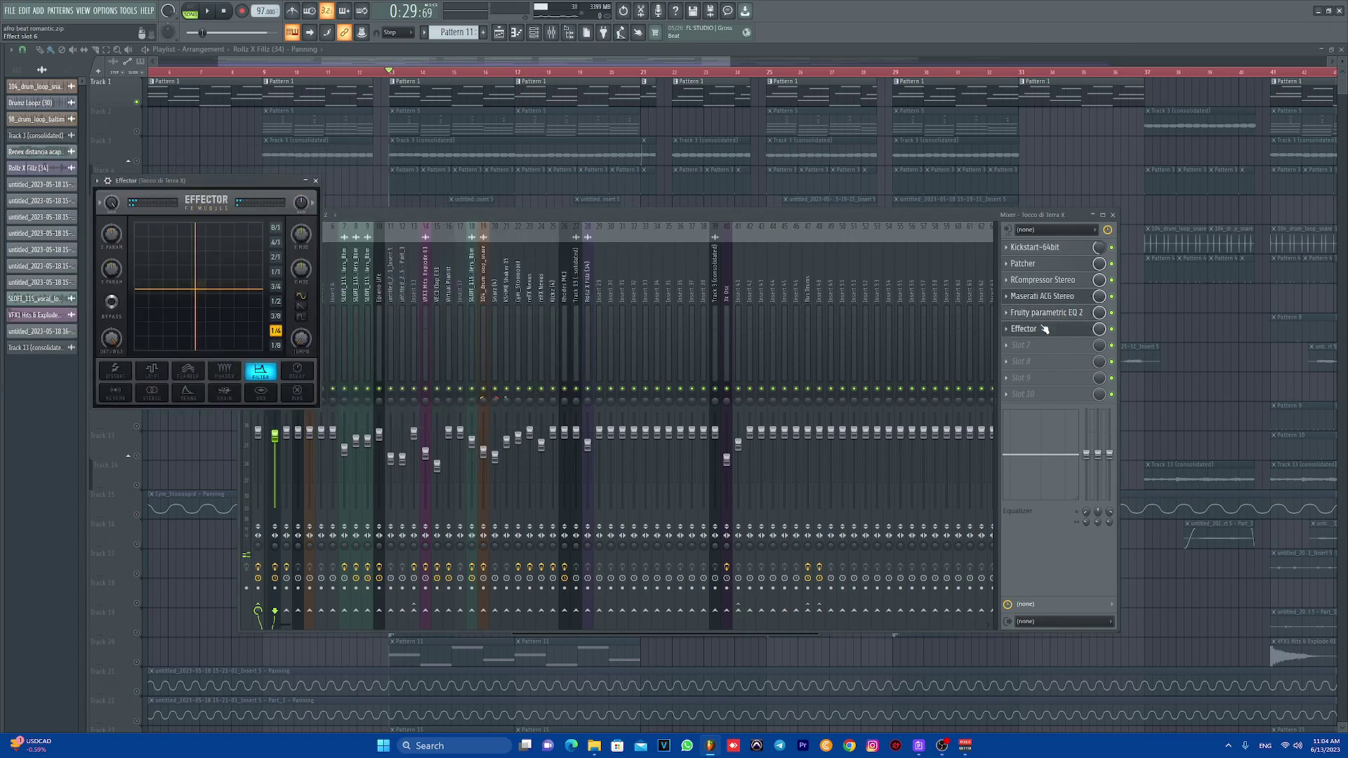
drag(312, 195, 456, 240)
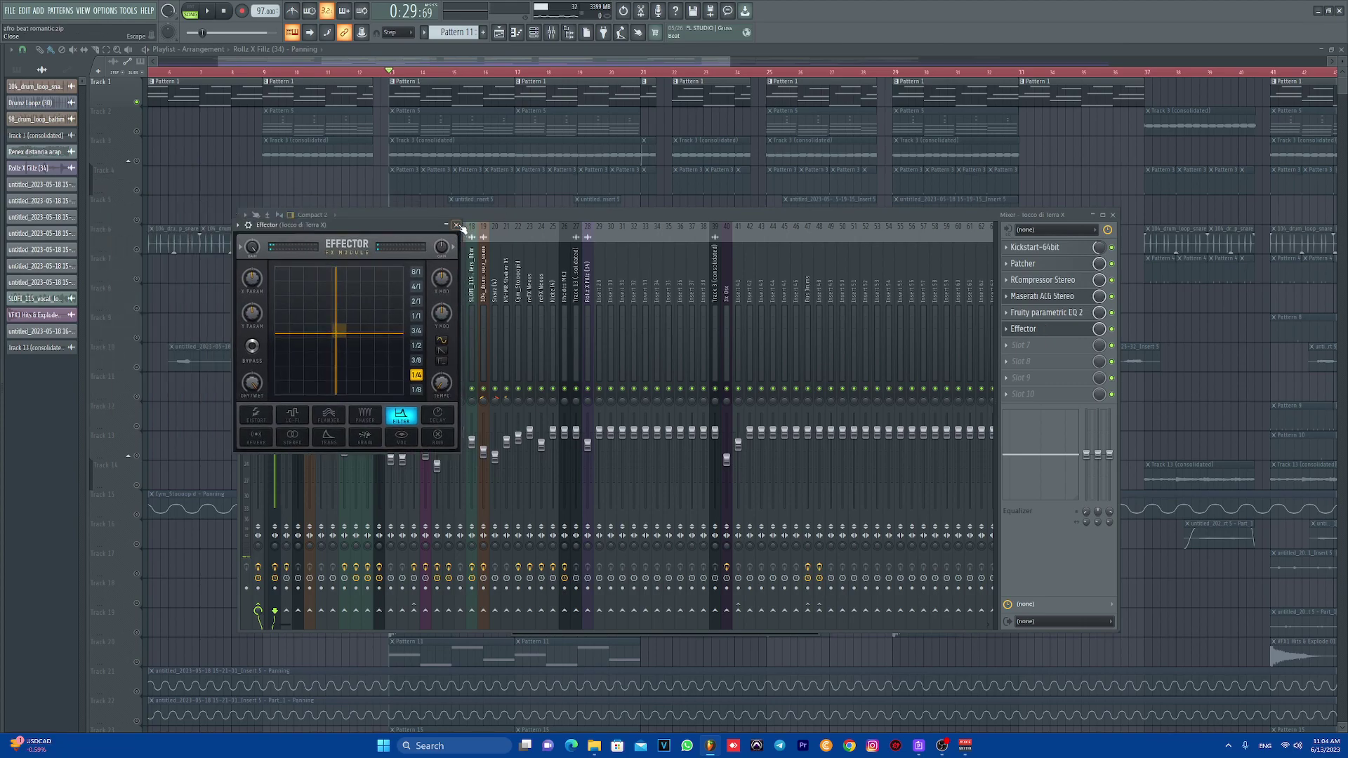
click(456, 225)
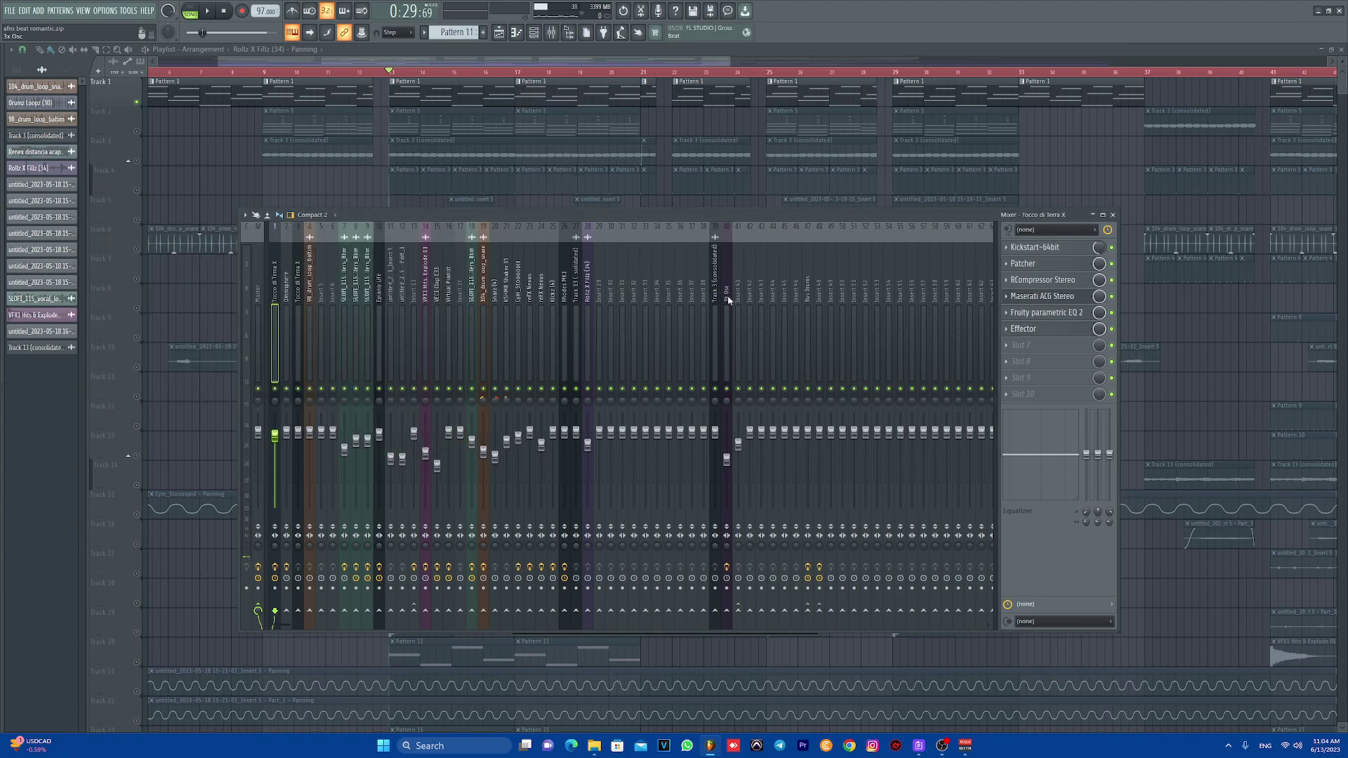
Step: Examine the first NLS Buss Stereo plugin on the Bus Drums mixer track
click(810, 298)
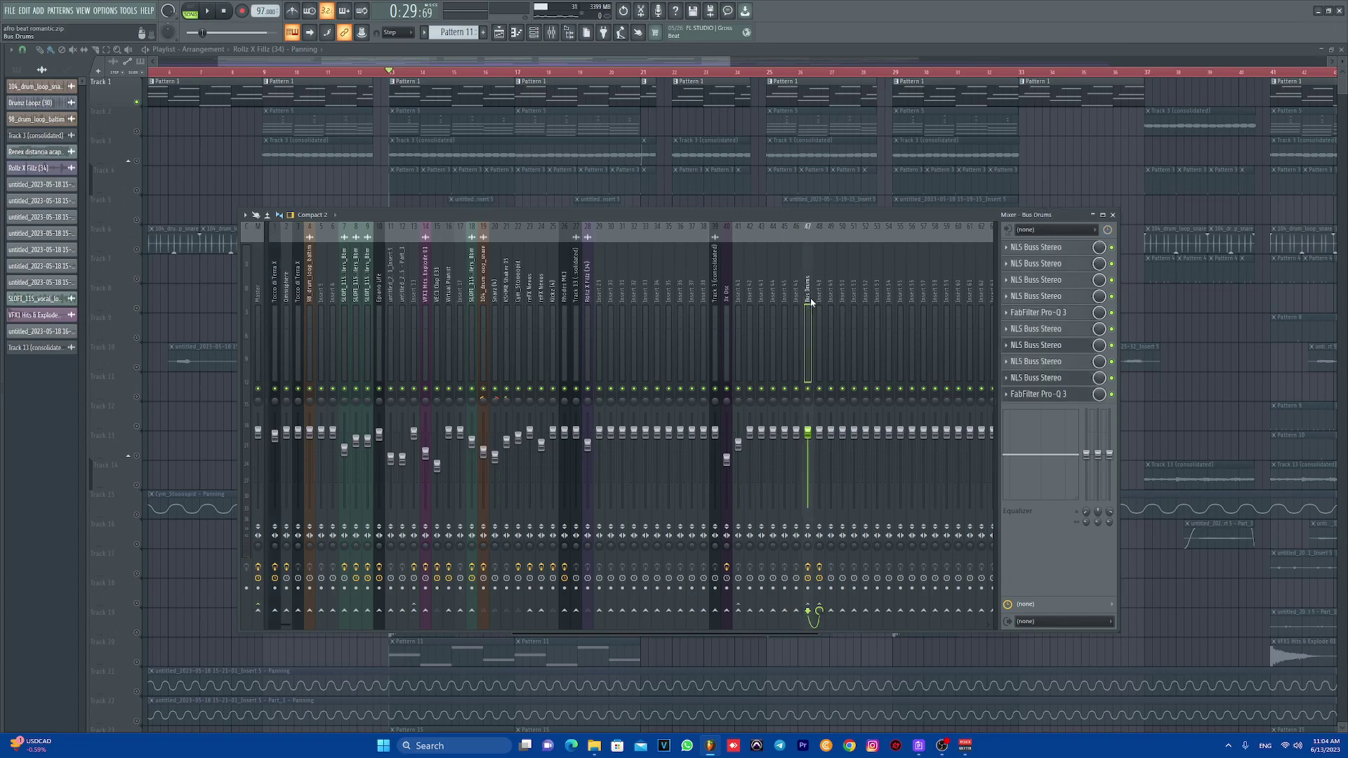
click(1056, 248)
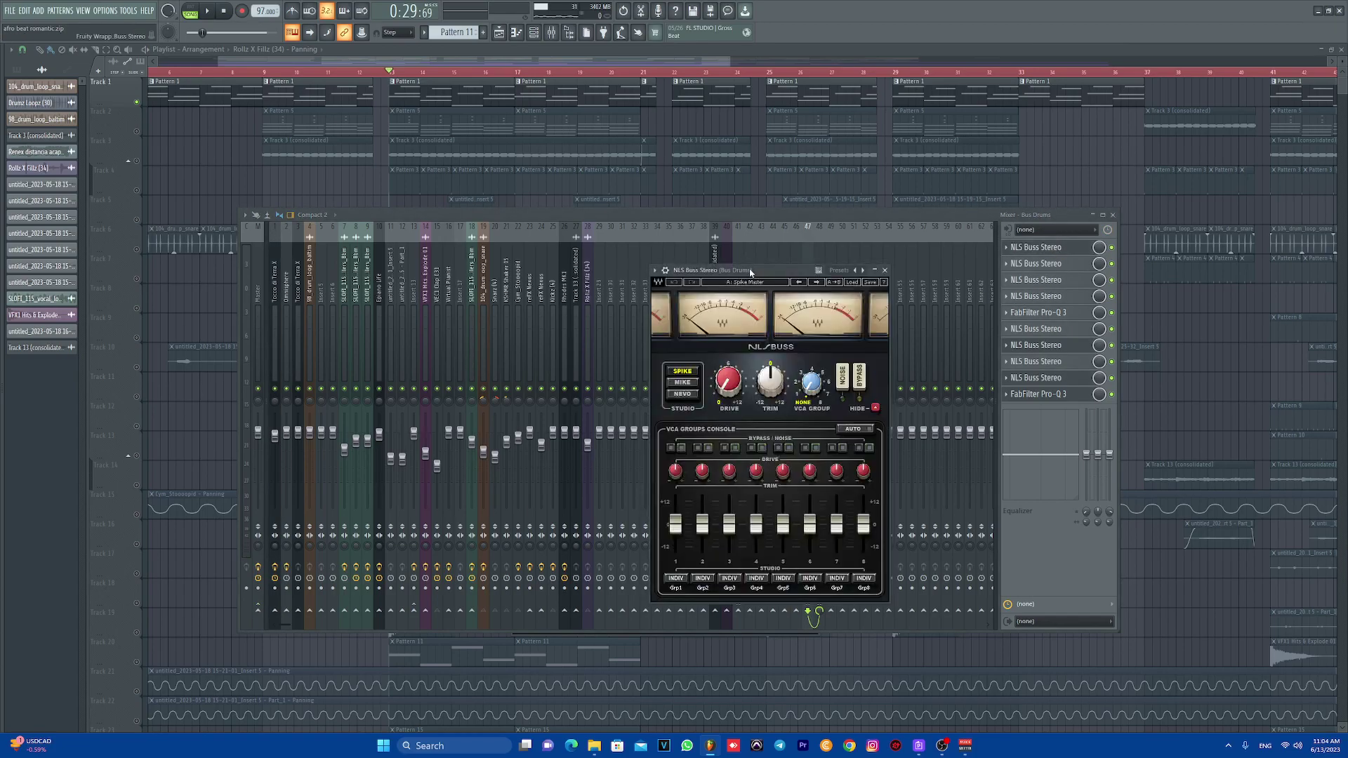
click(766, 217)
Step: Examine the Shadow Hills Mastering and bx_digital V3 plugins on mixer Insert 48
click(820, 290)
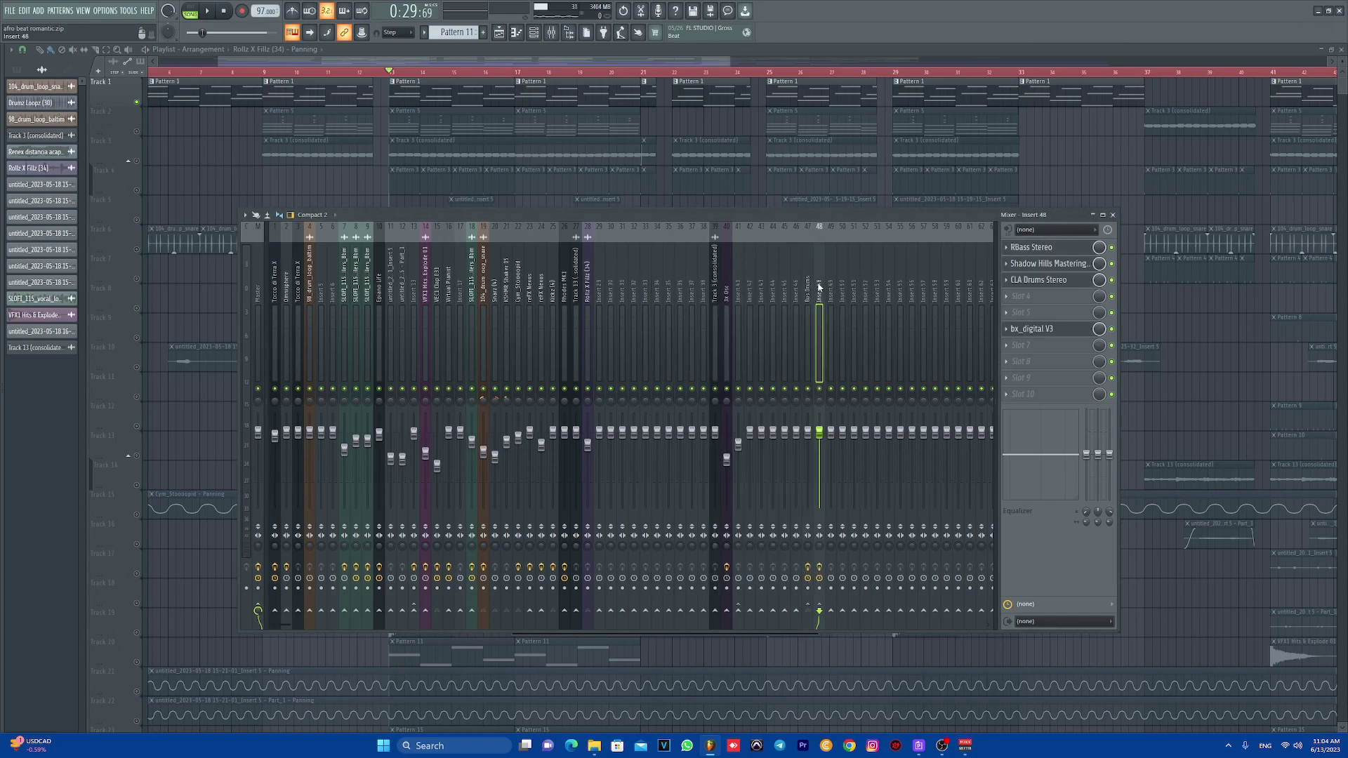
click(1055, 266)
click(1055, 266)
click(1039, 332)
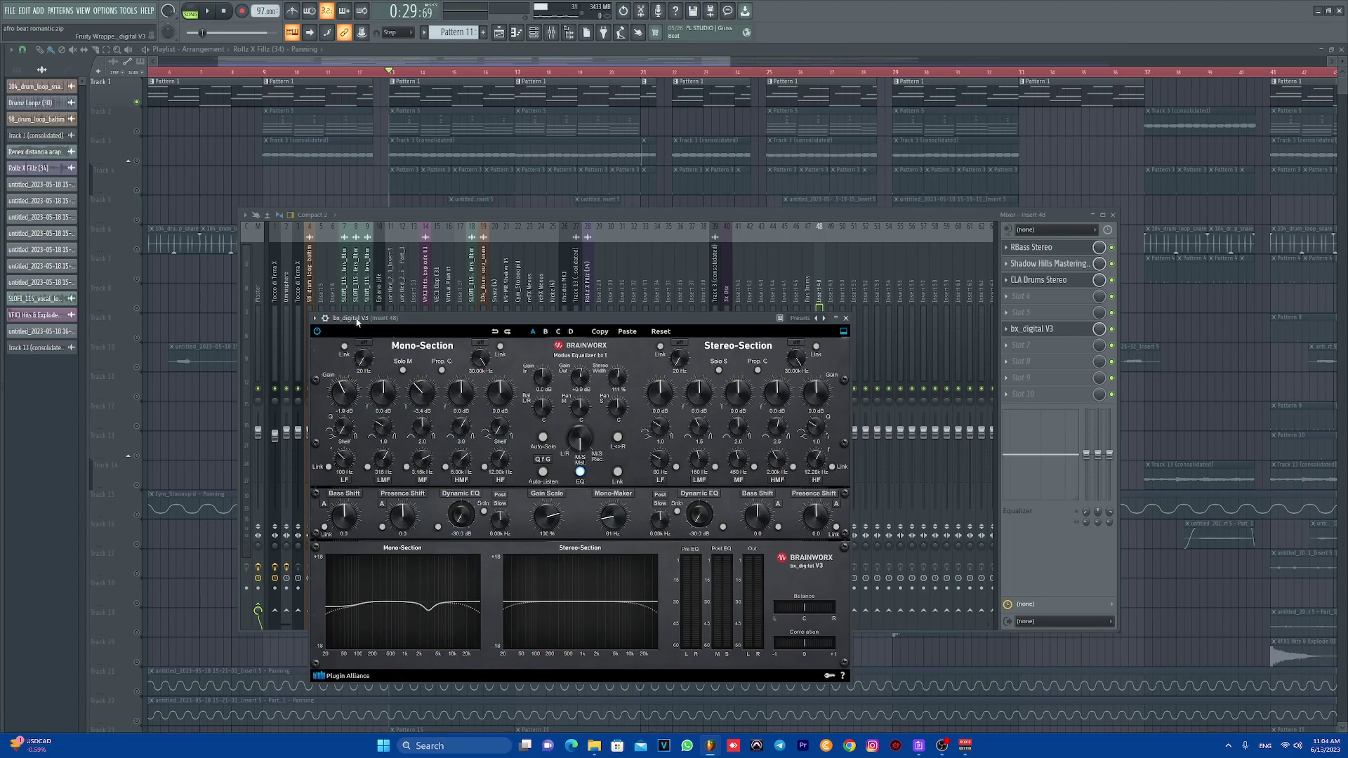
click(846, 317)
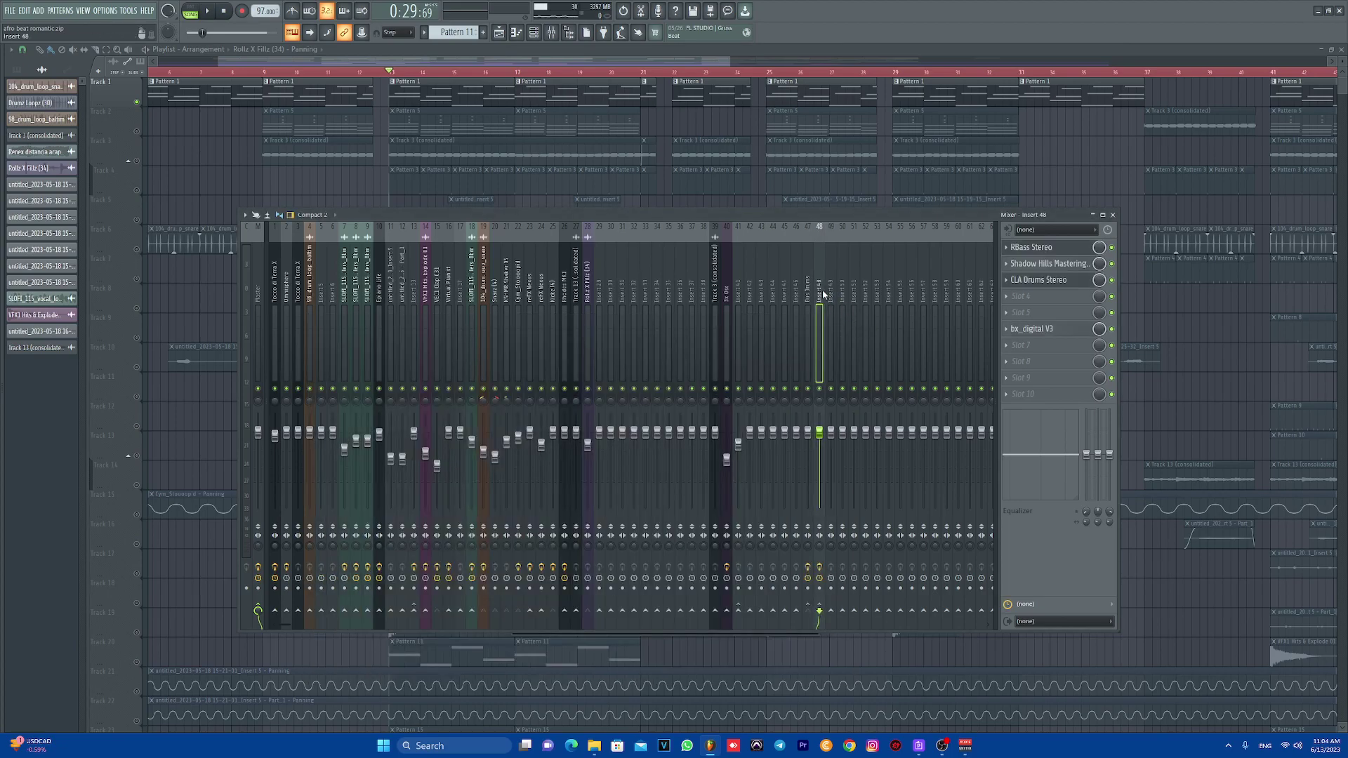
Step: Select the Rollz X Fillz mixer track and look over the range of instrument tracks in the mixer
click(720, 302)
drag(721, 300, 586, 297)
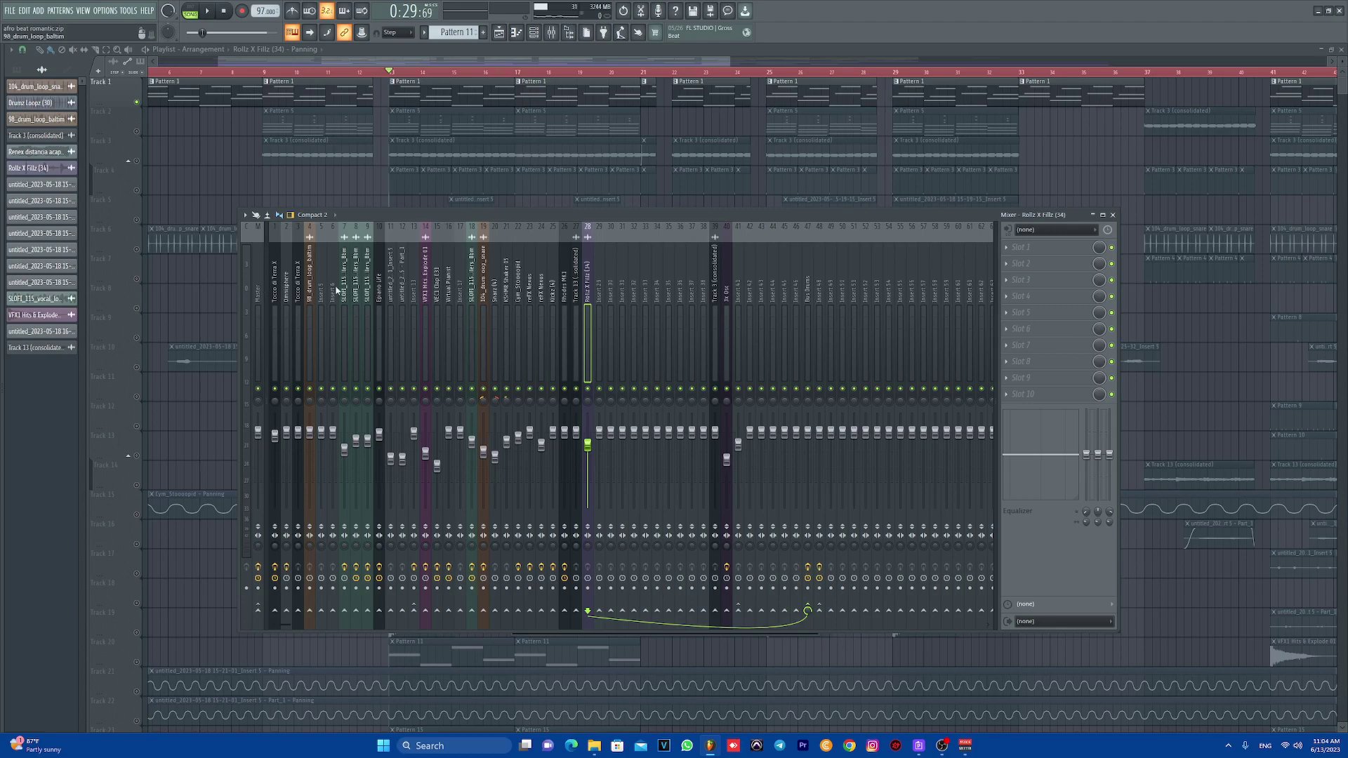
click(288, 295)
drag(288, 295, 595, 294)
Step: Close the mixer and unsolo Track 1 in the playlist
key(F9)
right_click(143, 108)
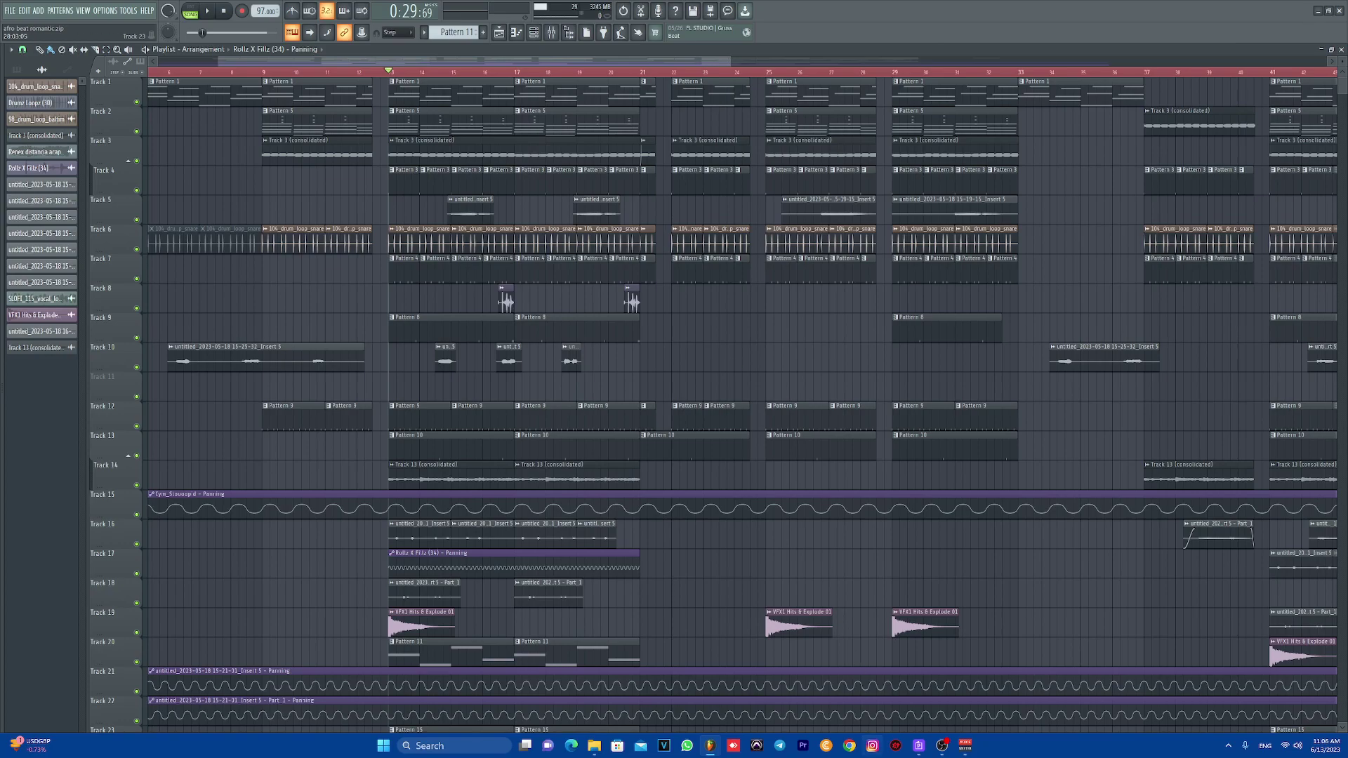
Step: Switch to Google Chrome, choose the Person 1 profile, and go to gumroad.com
click(848, 746)
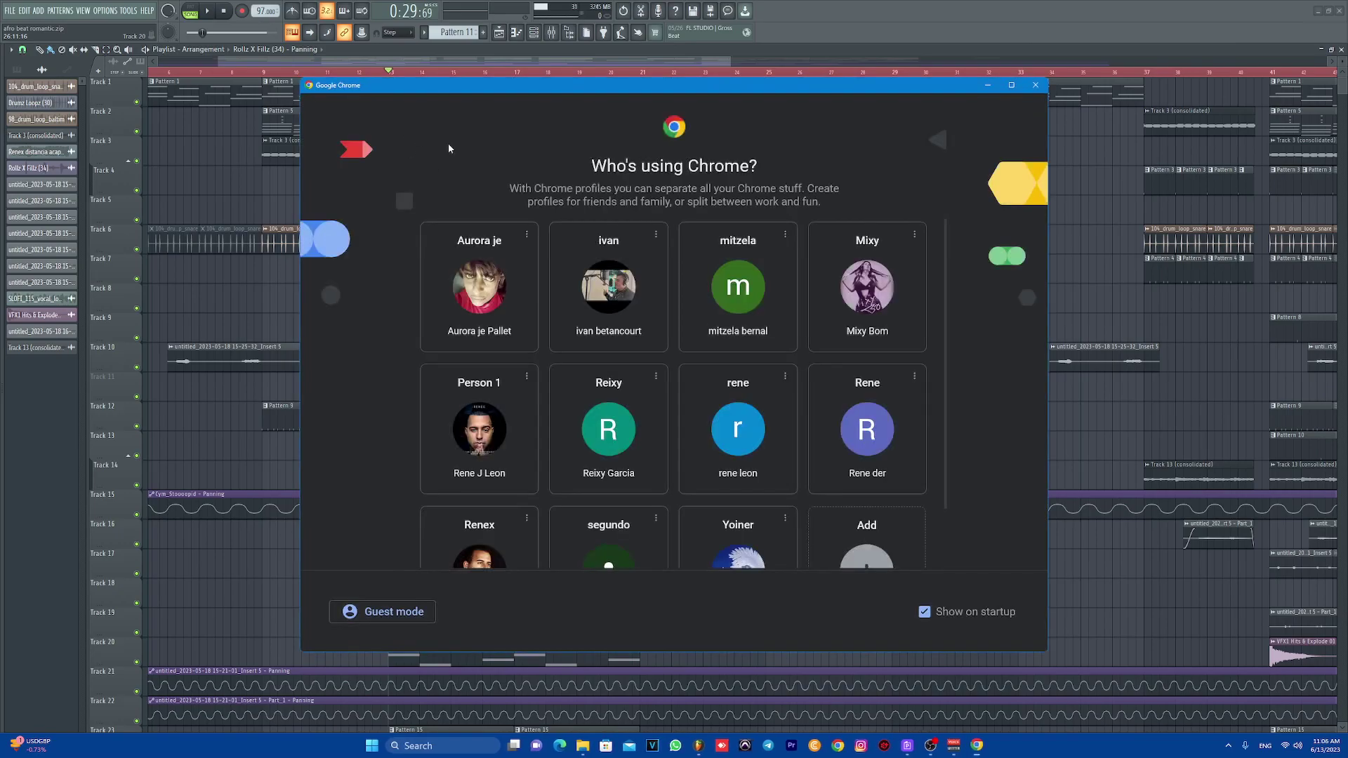
click(479, 428)
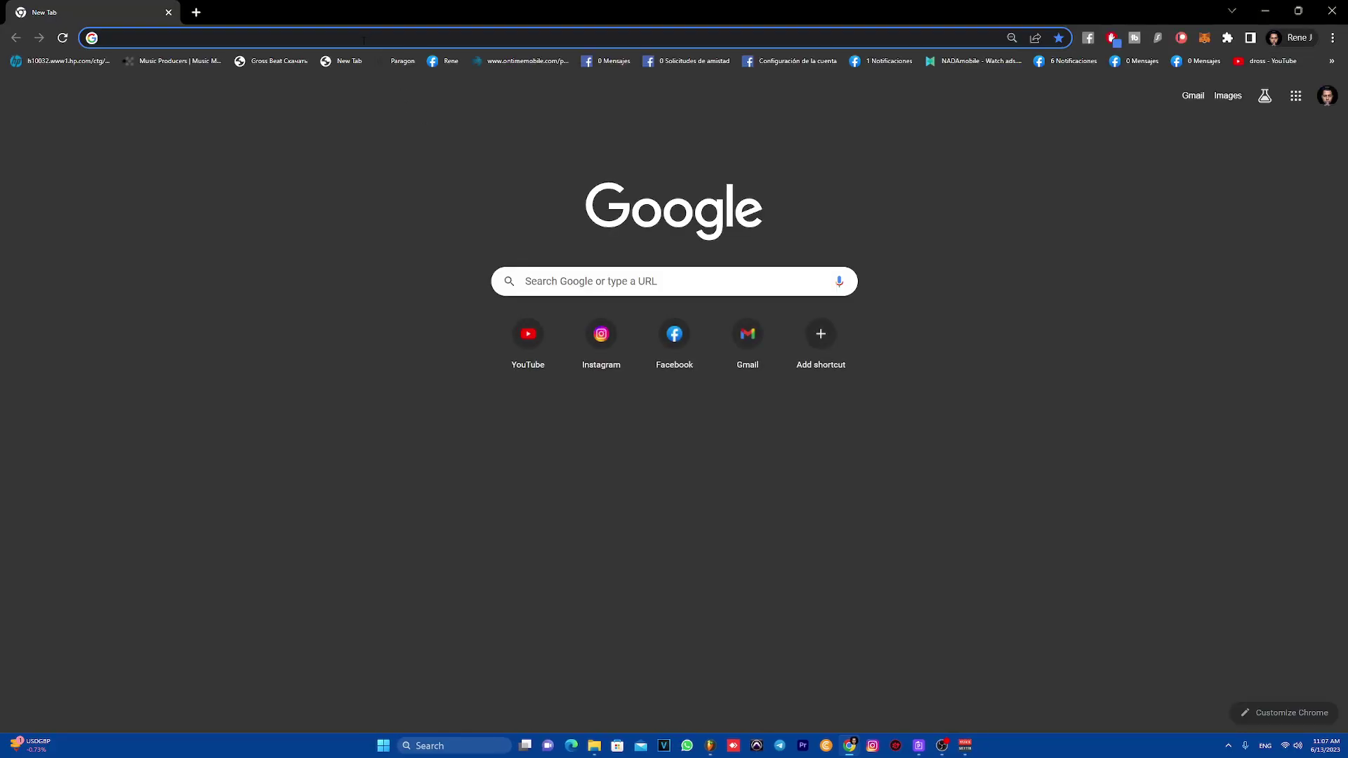
text(gumroad.com)
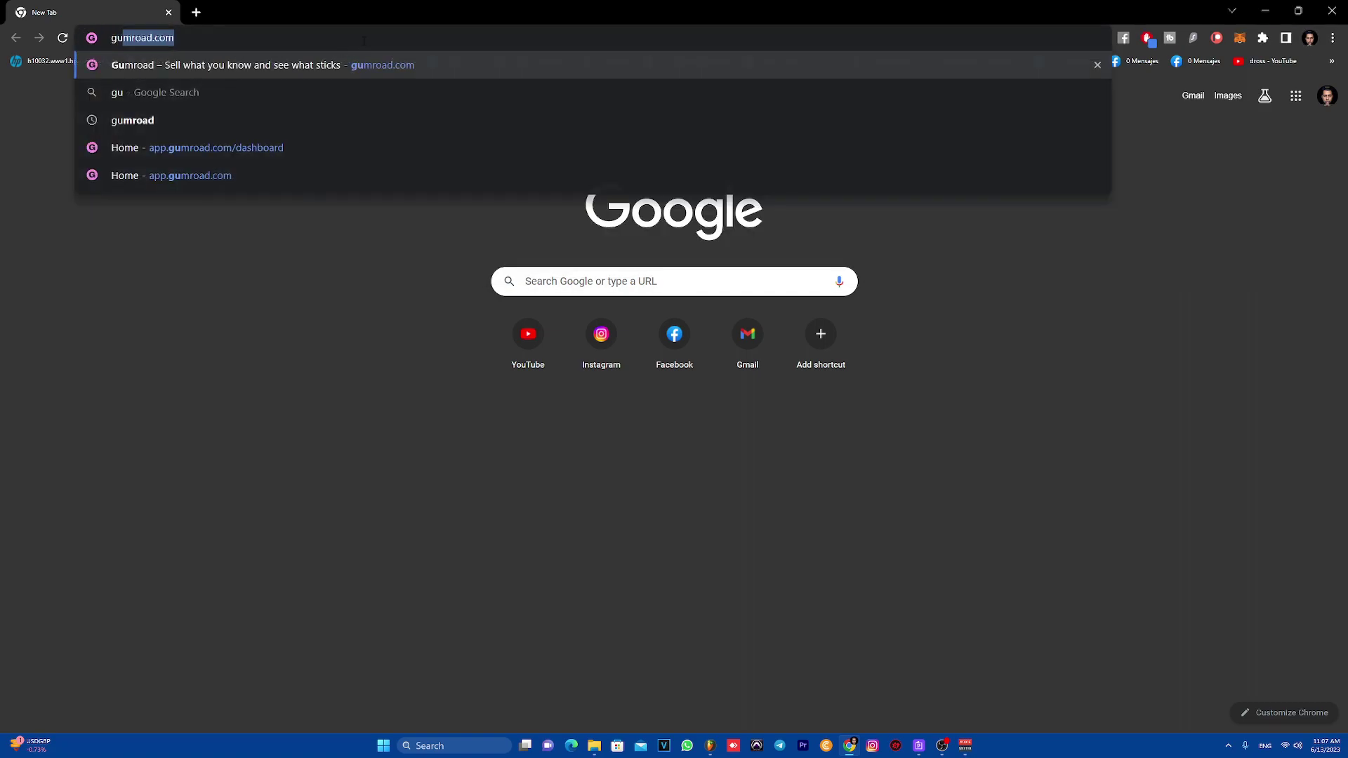
key(Return)
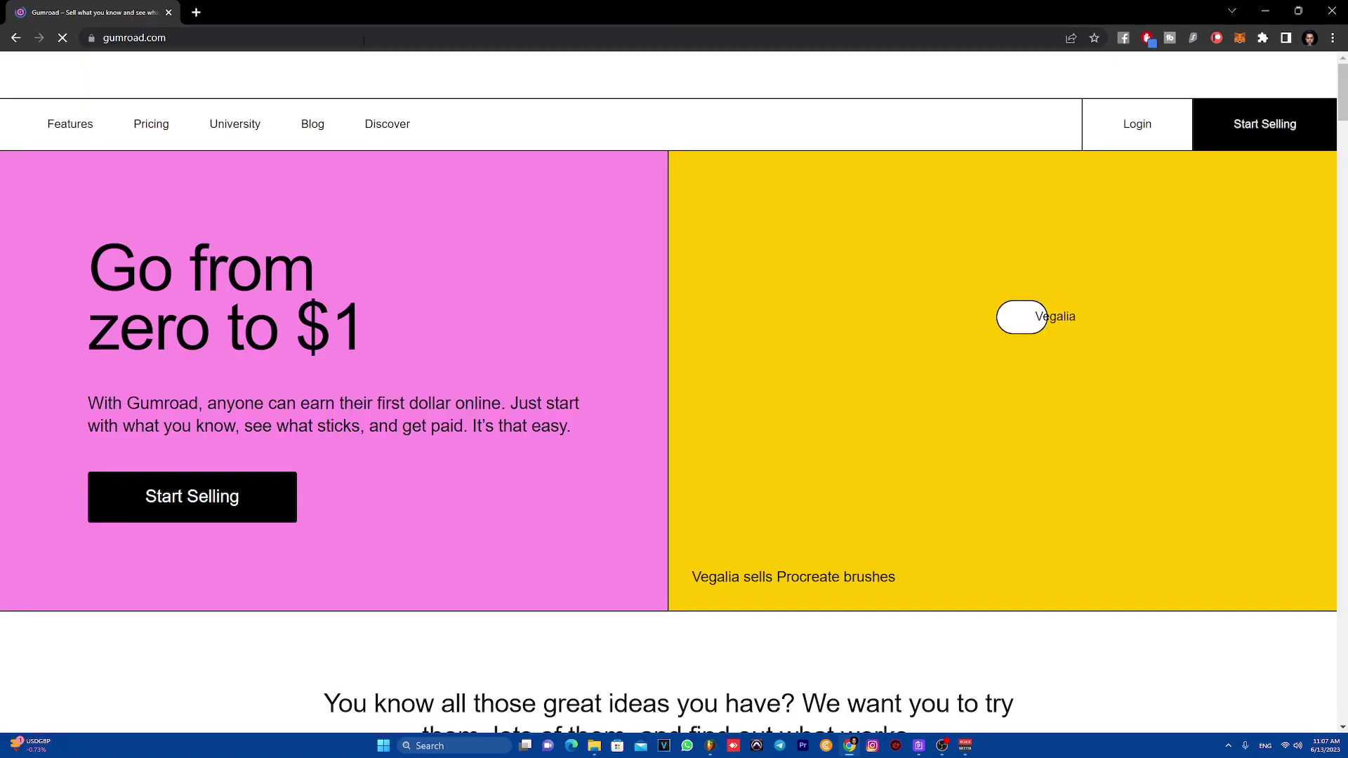
Step: Open the Gumroad dashboard and the Reggaeton Feid product page
scroll(852, 281, down, 1)
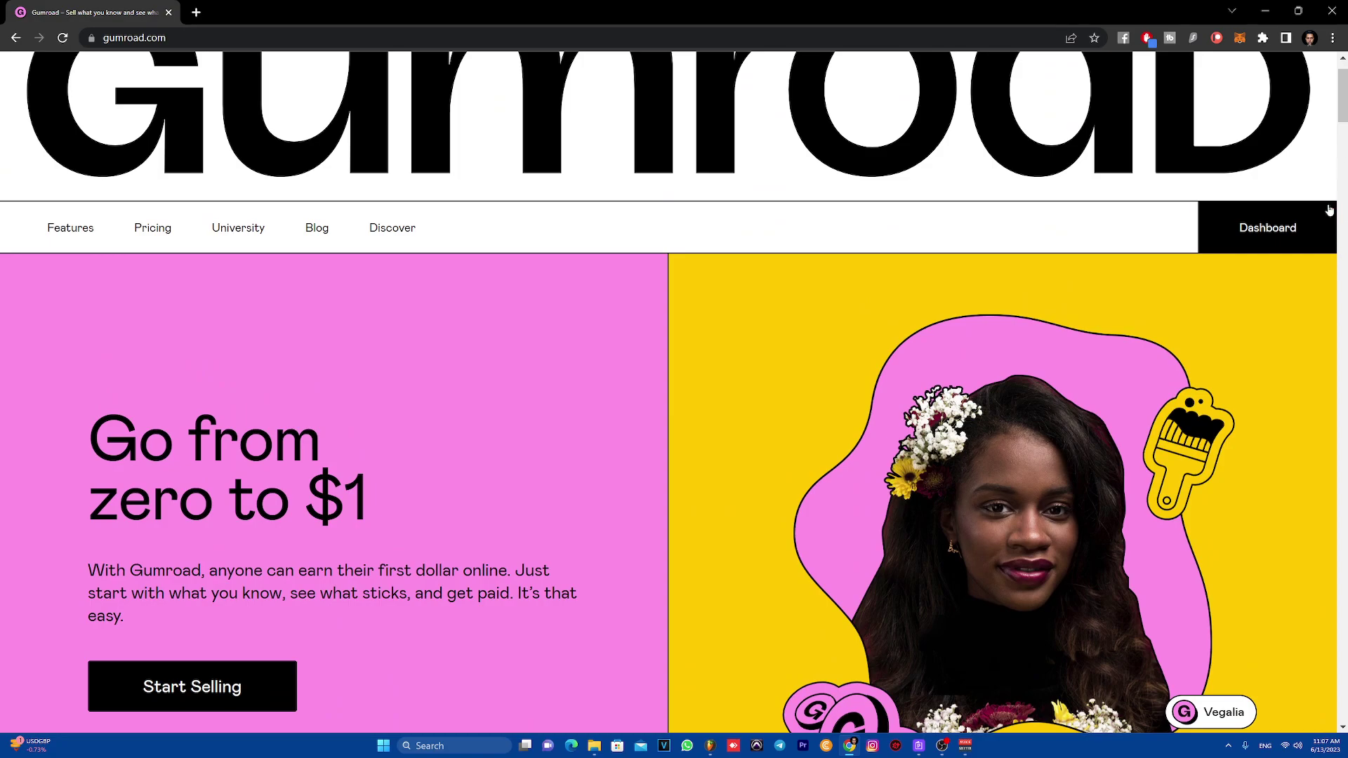
click(1303, 226)
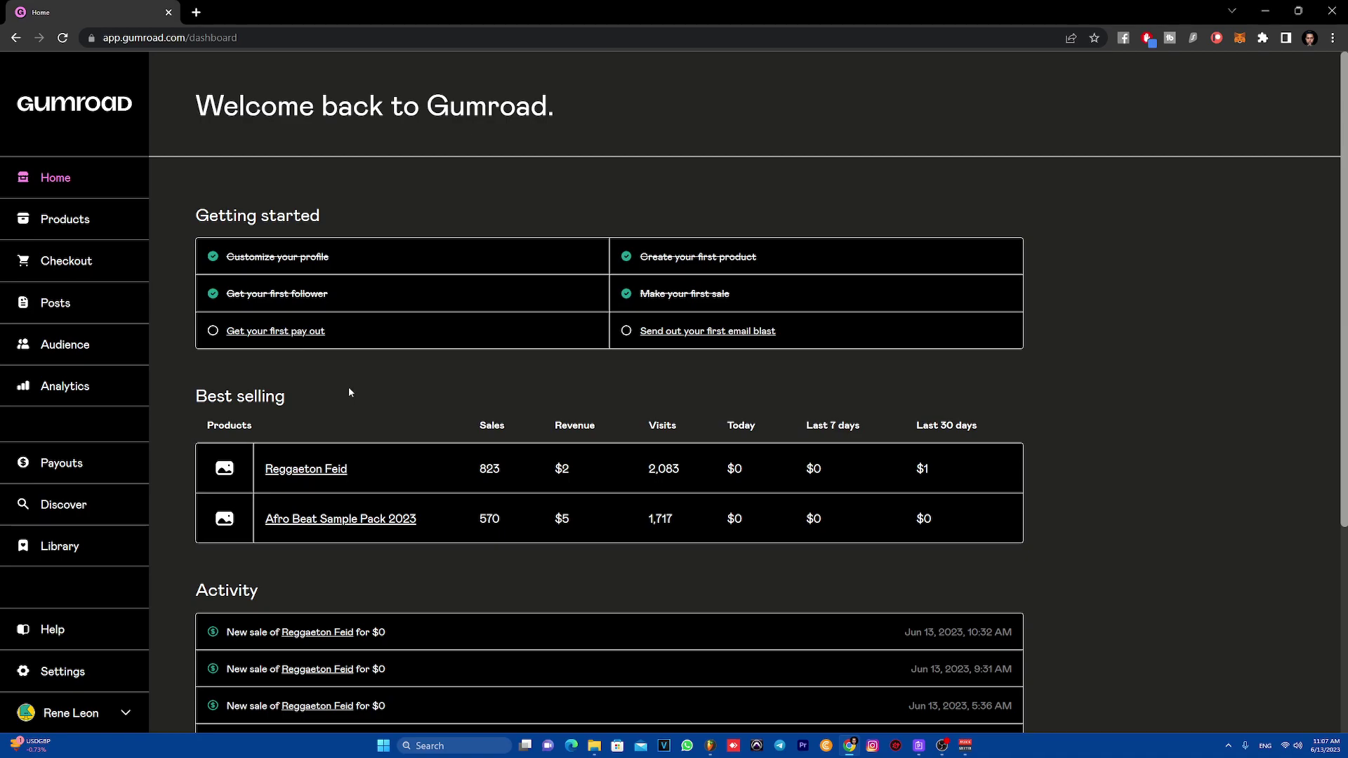
click(321, 470)
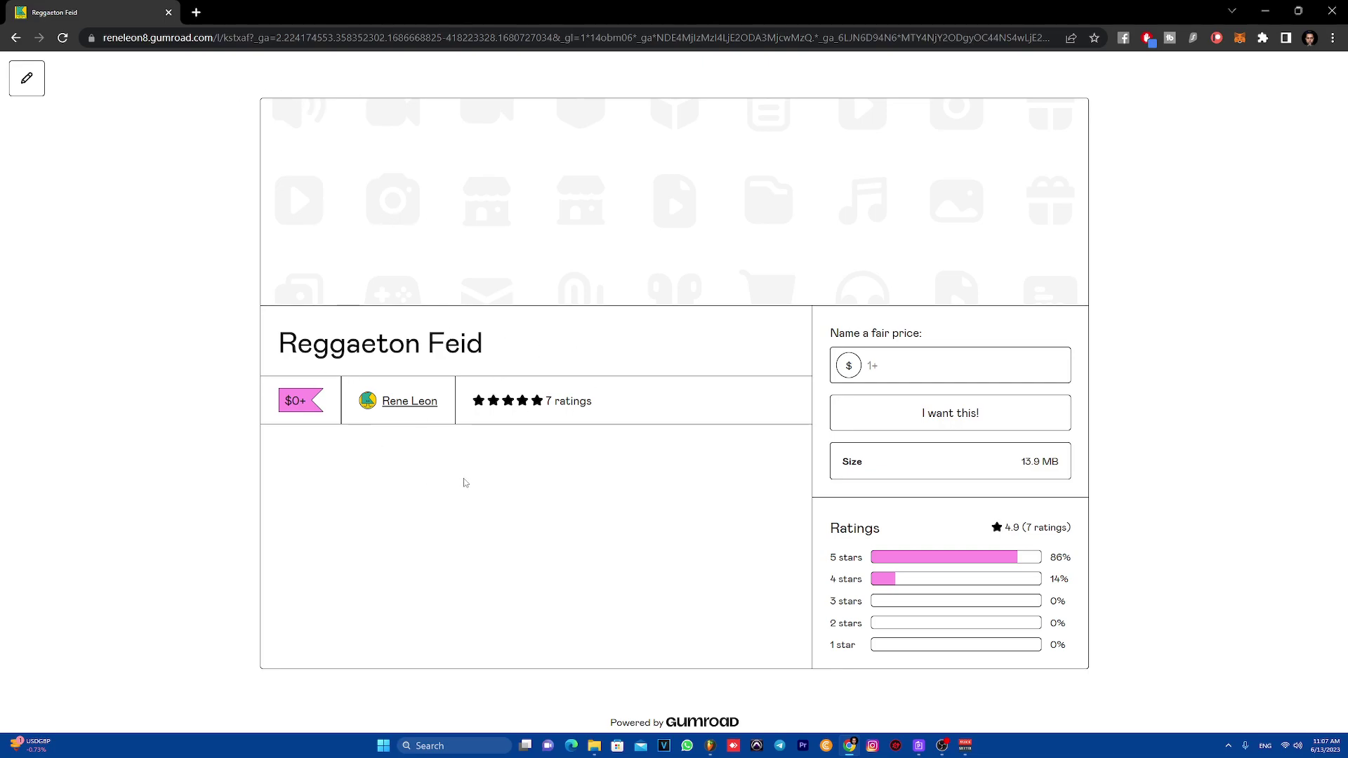
Step: Name a price of $0 for Reggaeton Feid and proceed to checkout
click(891, 354)
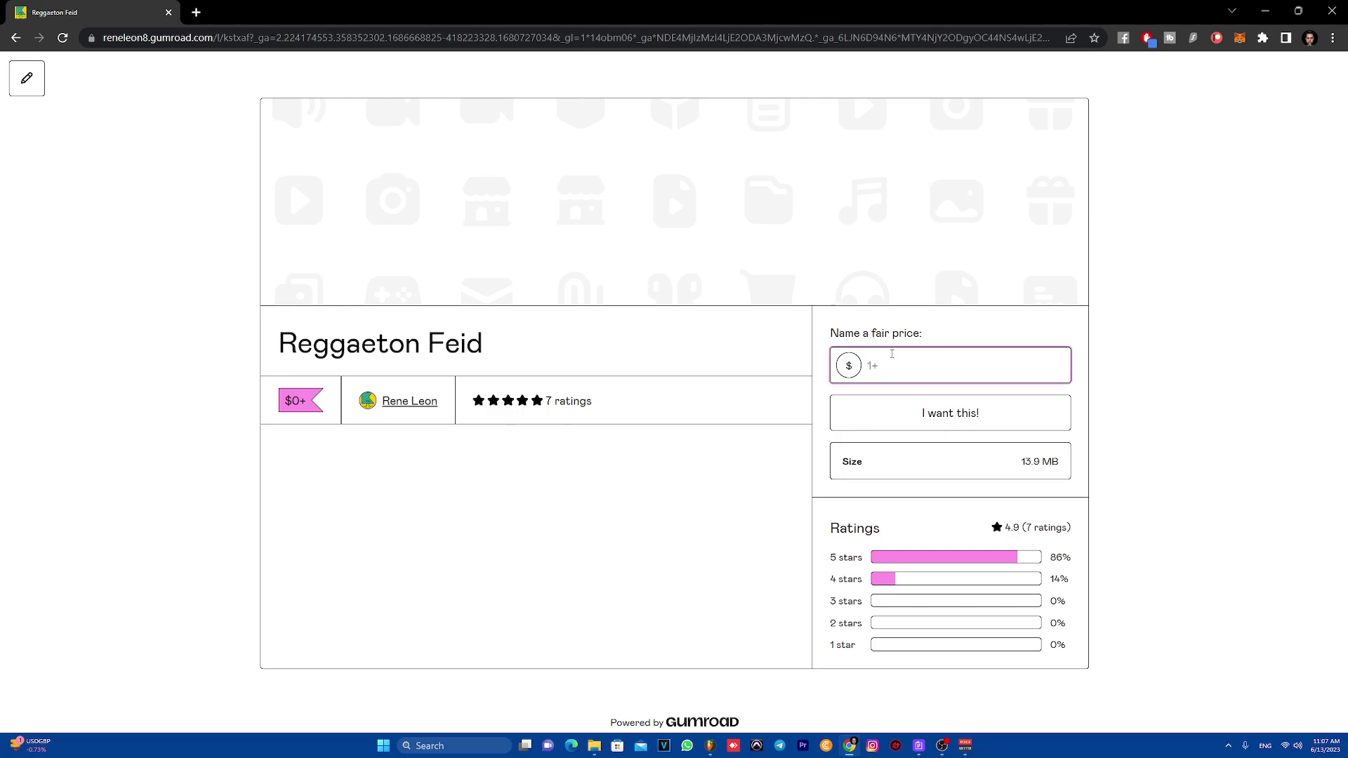
text(0)
click(920, 415)
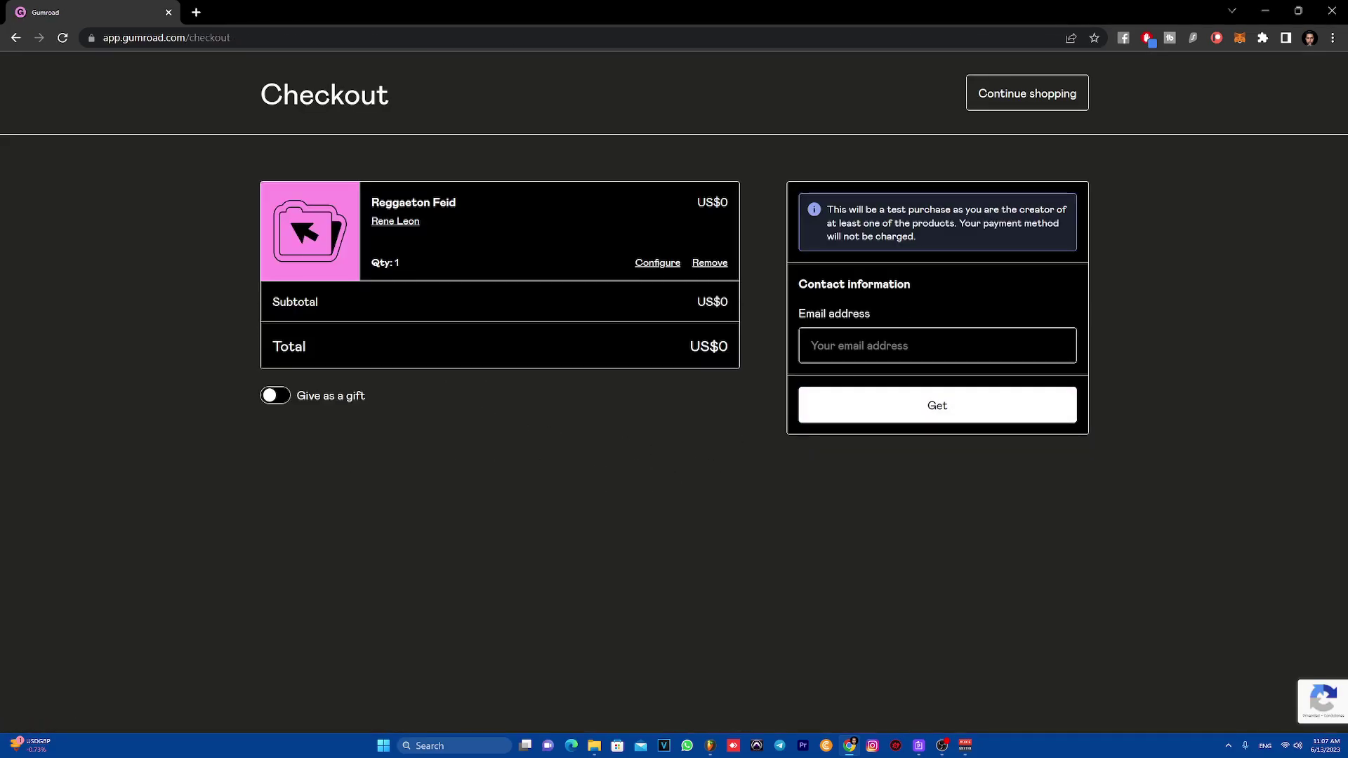
Step: Fill in the buyer's email address and complete the Reggaeton Feid checkout
click(890, 345)
click(912, 385)
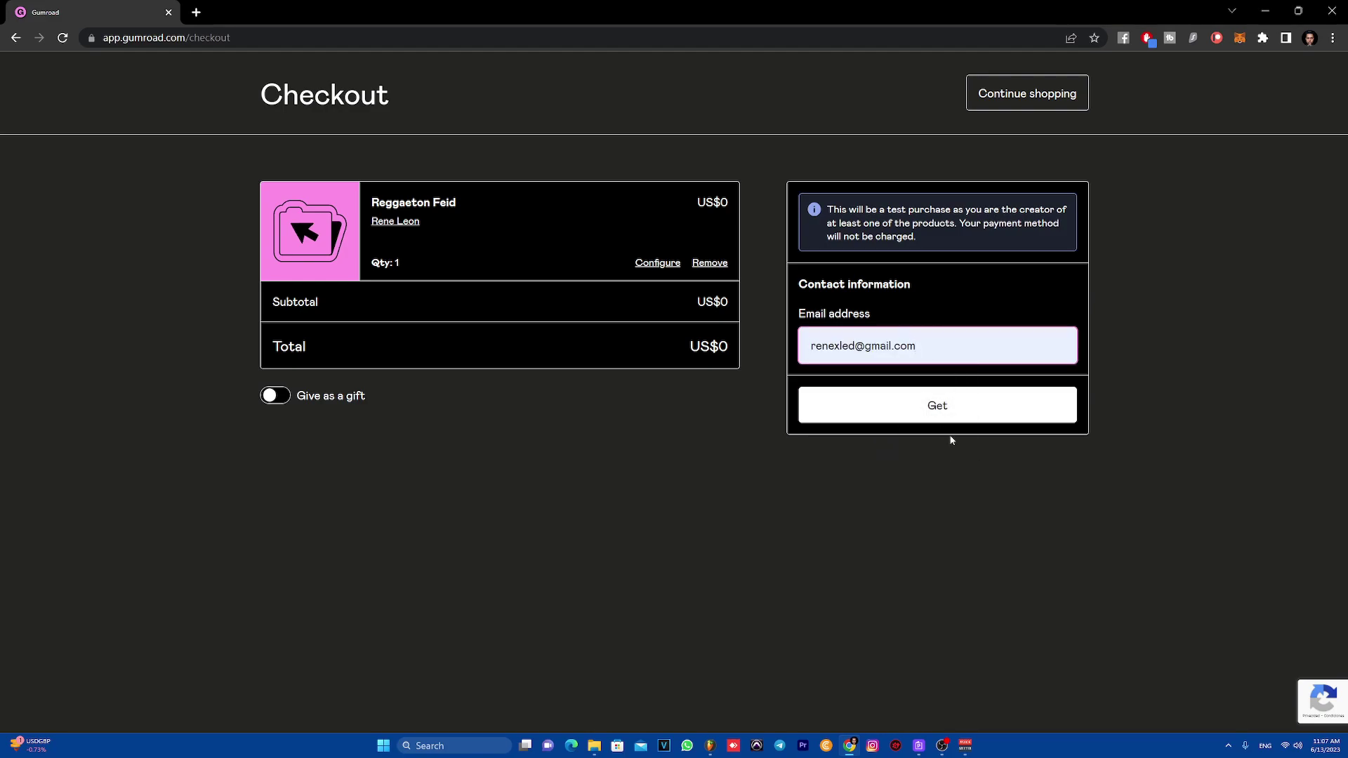
click(905, 409)
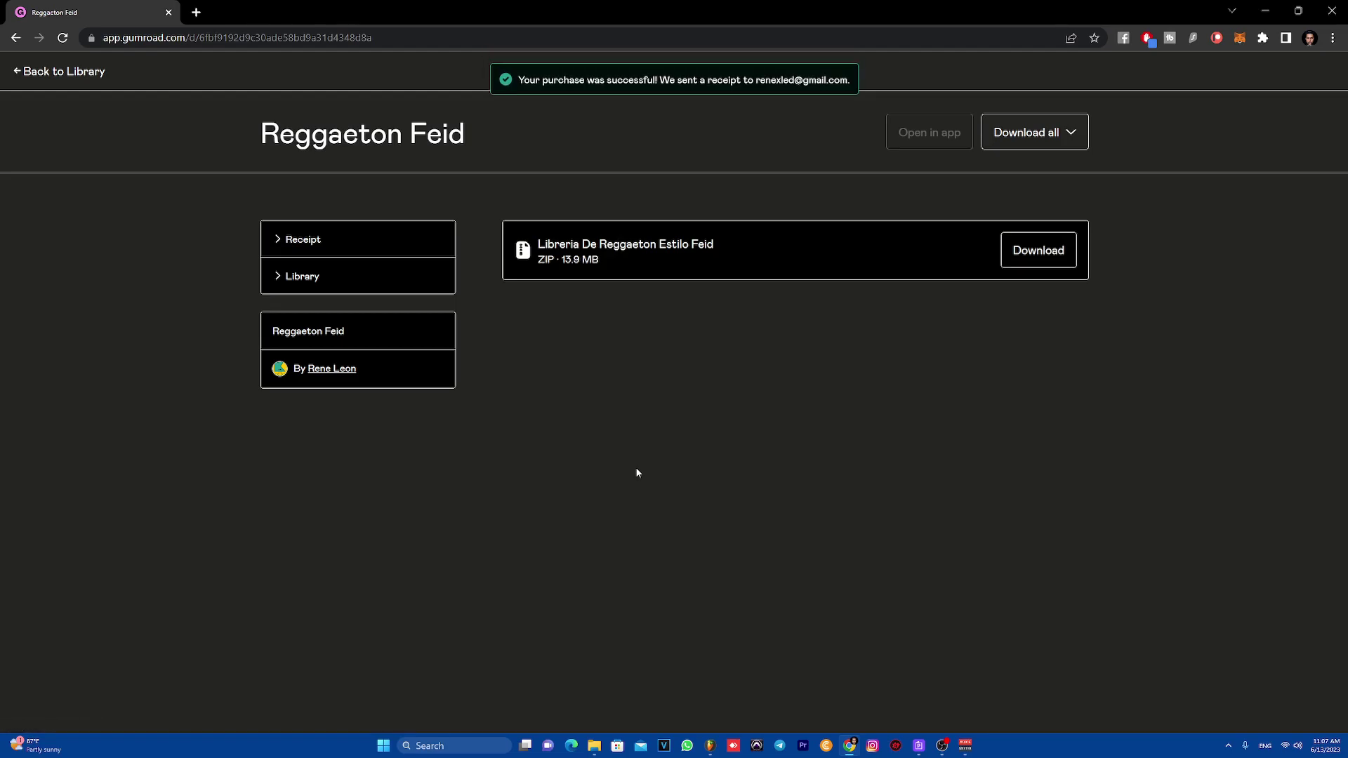
Step: Start downloading the Libreria De Reggaeton Estilo Feid ZIP, cancel saving it, and go back to the checkout page
click(1037, 256)
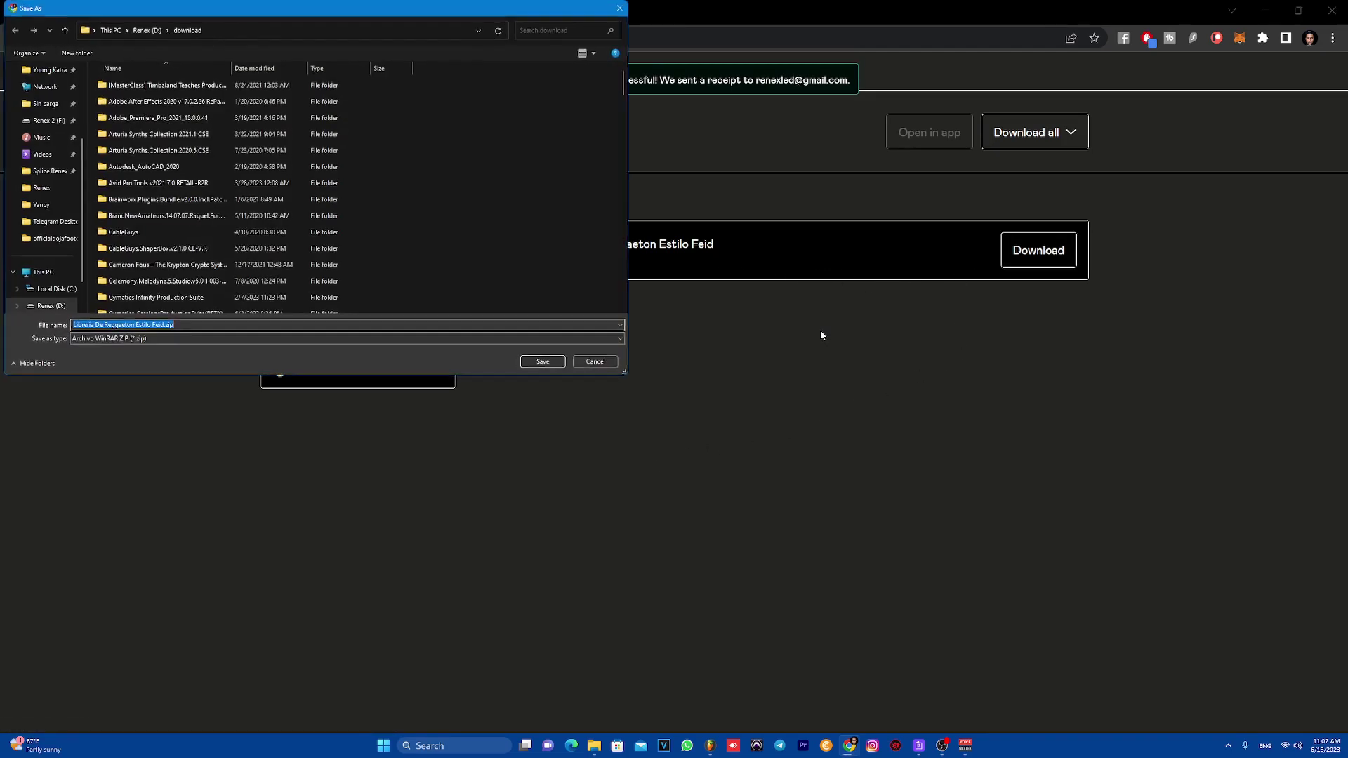
click(600, 361)
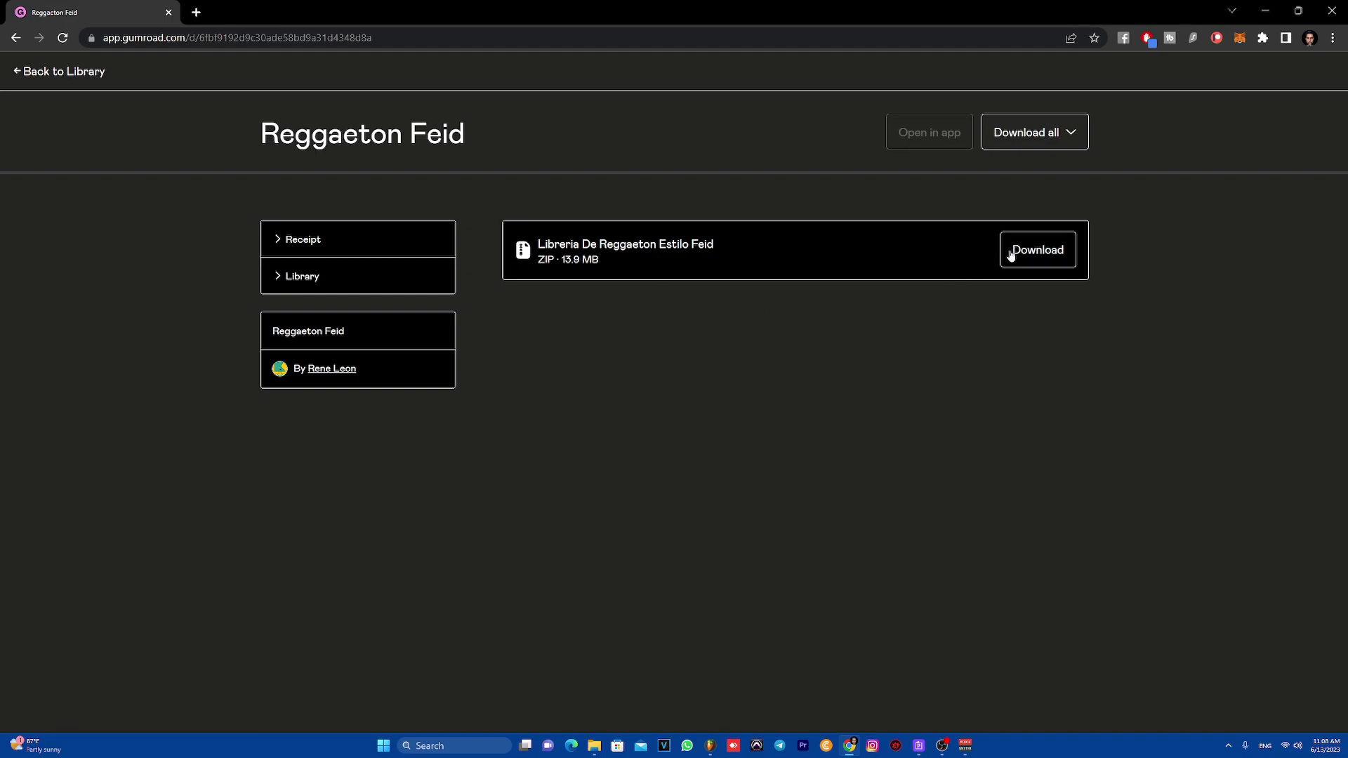
click(16, 37)
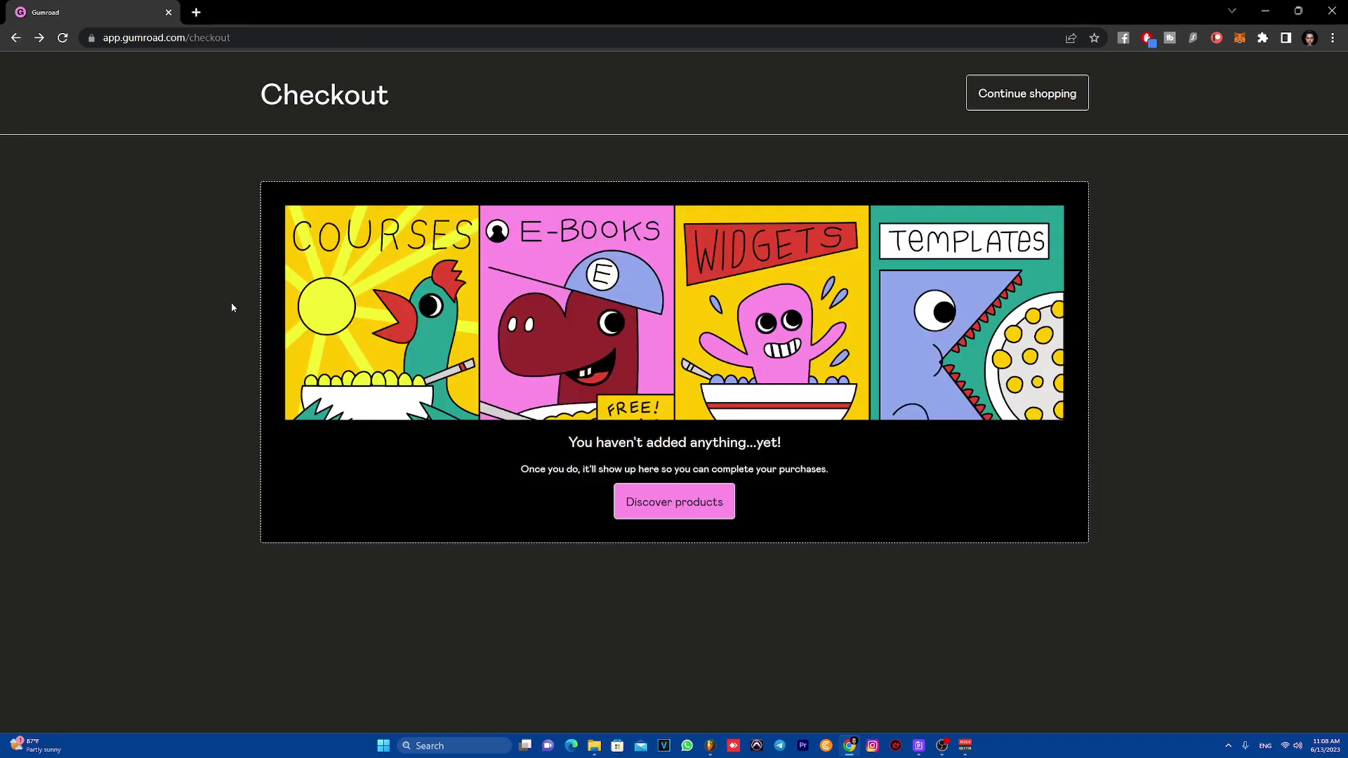